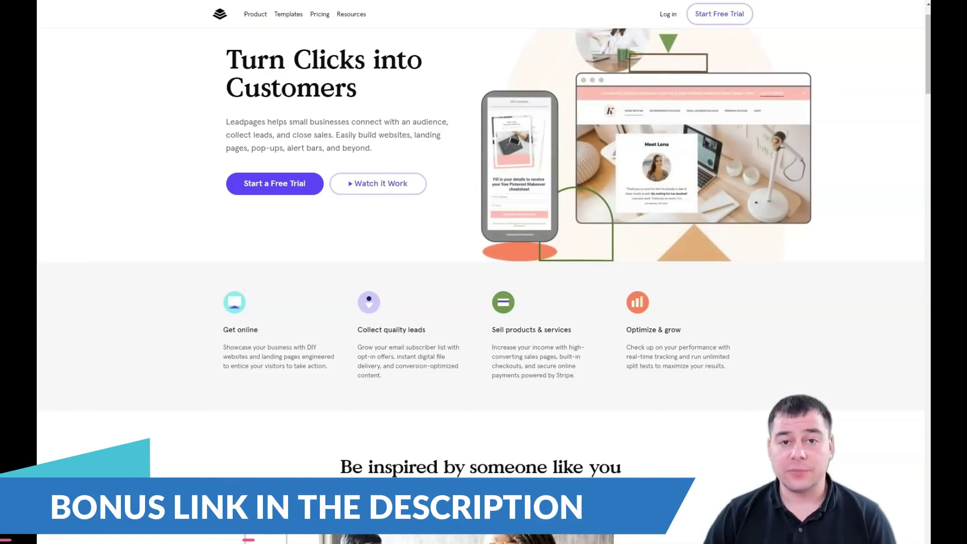
# Look through the Leadpages homepage, from the feature overview to the templates, integrations and customer service sections
pyautogui.scroll(-5, 481, 282)
pyautogui.scroll(-7, 481, 282)
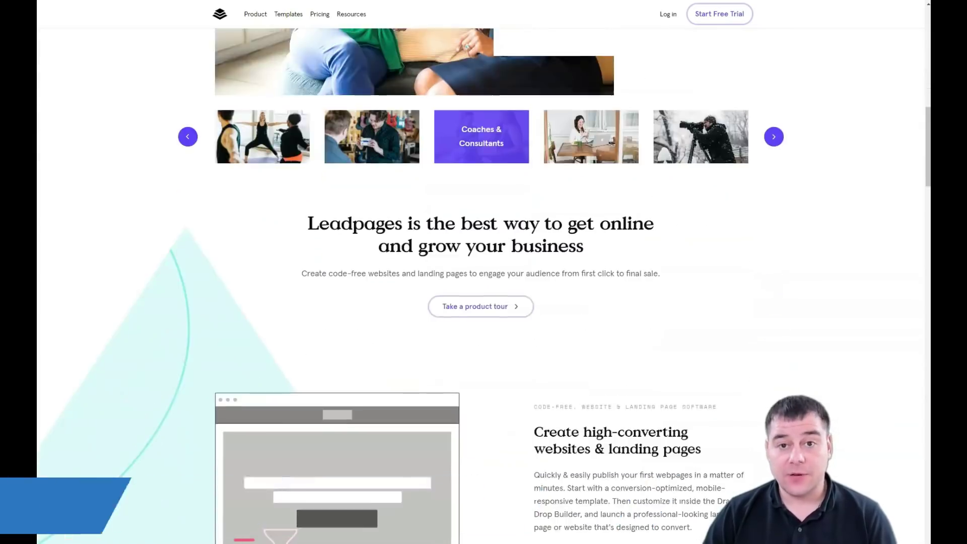
pyautogui.scroll(-11, 105, 515)
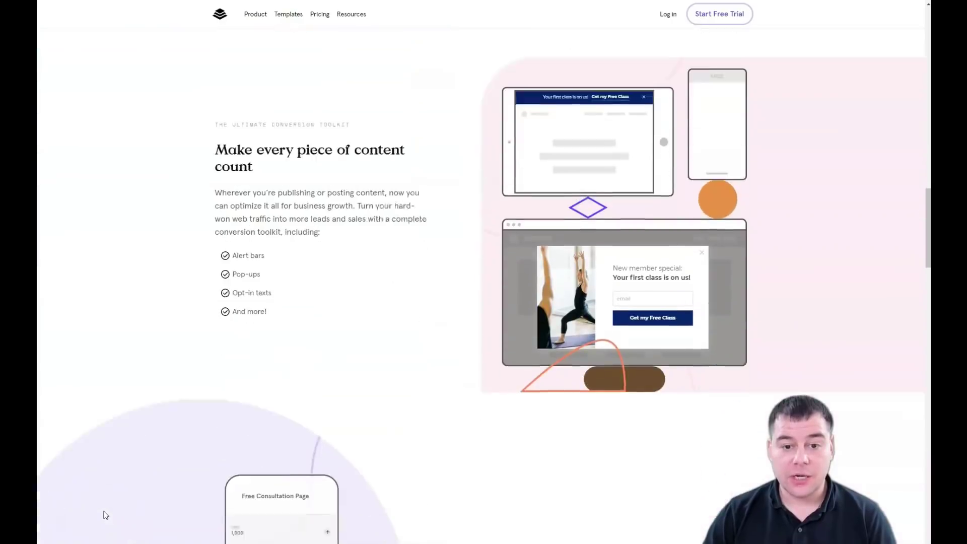
pyautogui.scroll(-10, 106, 514)
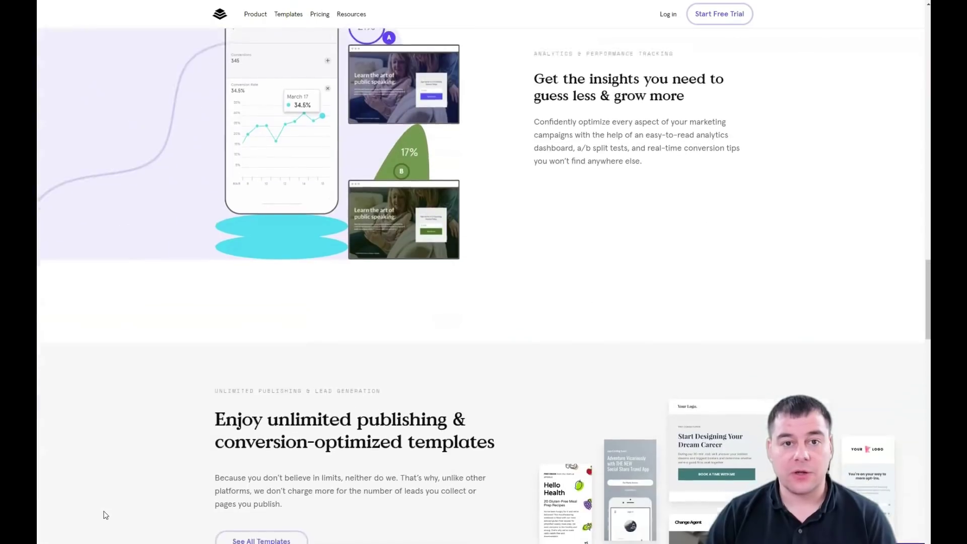
pyautogui.scroll(-12, 105, 514)
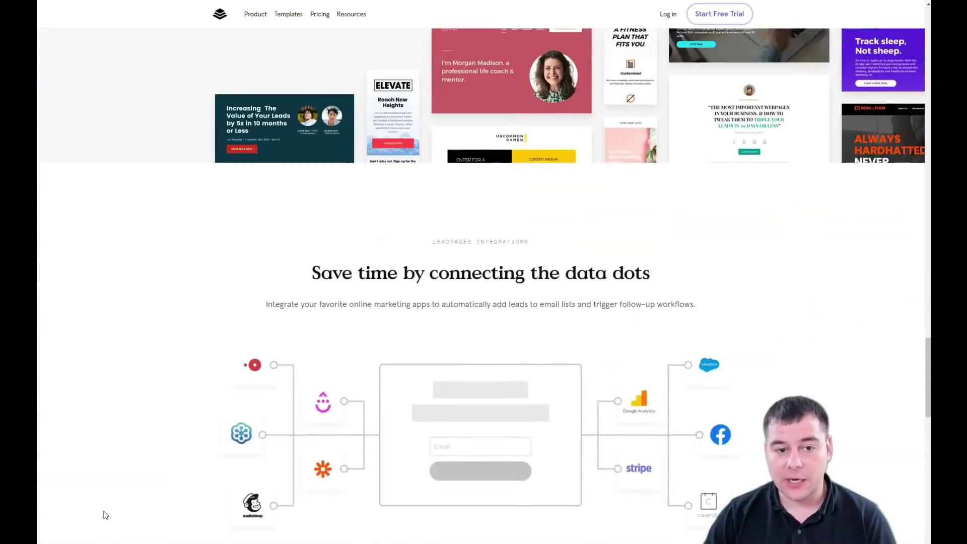
pyautogui.scroll(-8, 105, 514)
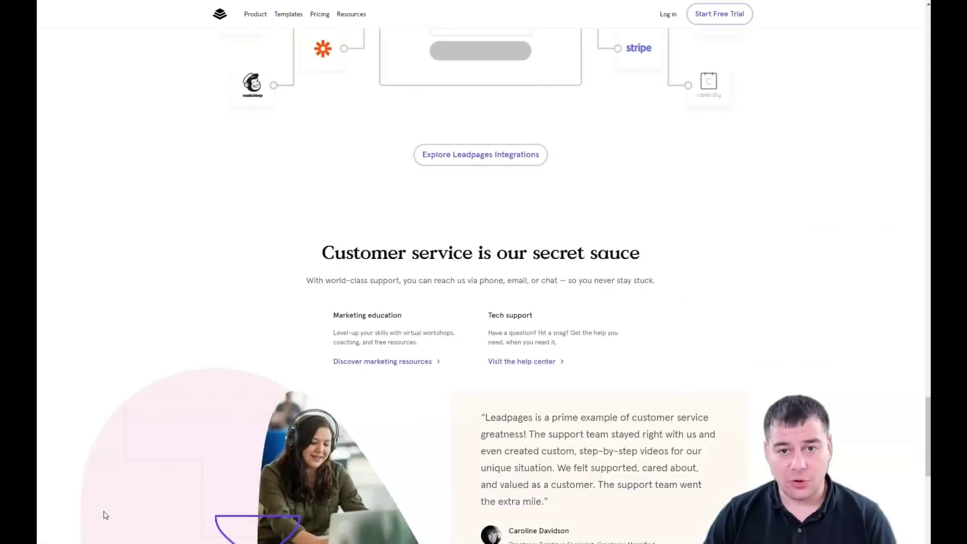
pyautogui.scroll(-10, 105, 514)
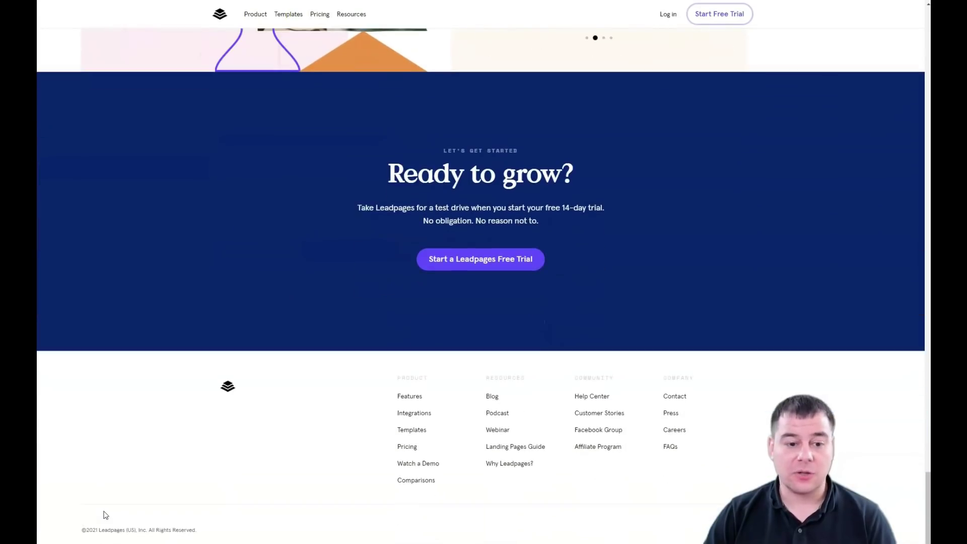
pyautogui.scroll(10, 105, 514)
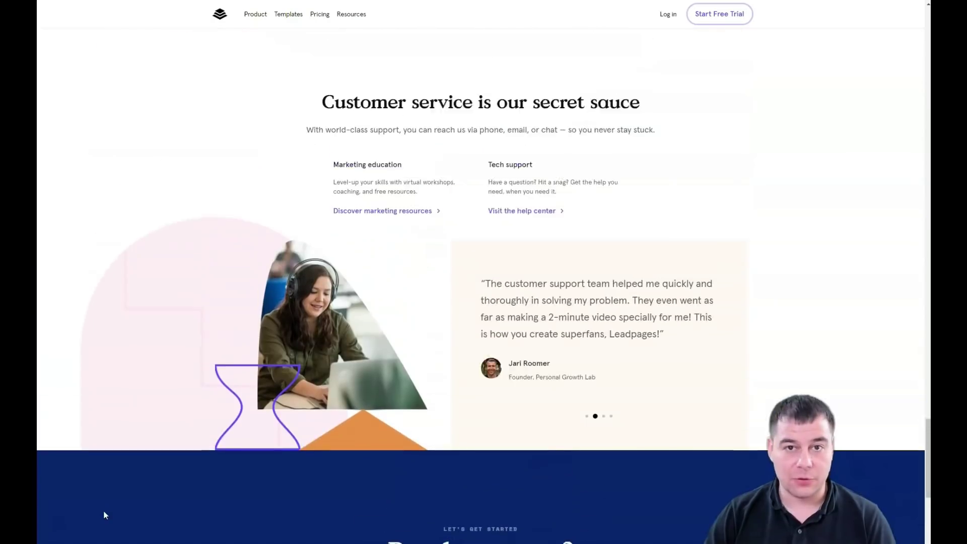
pyautogui.scroll(11, 105, 515)
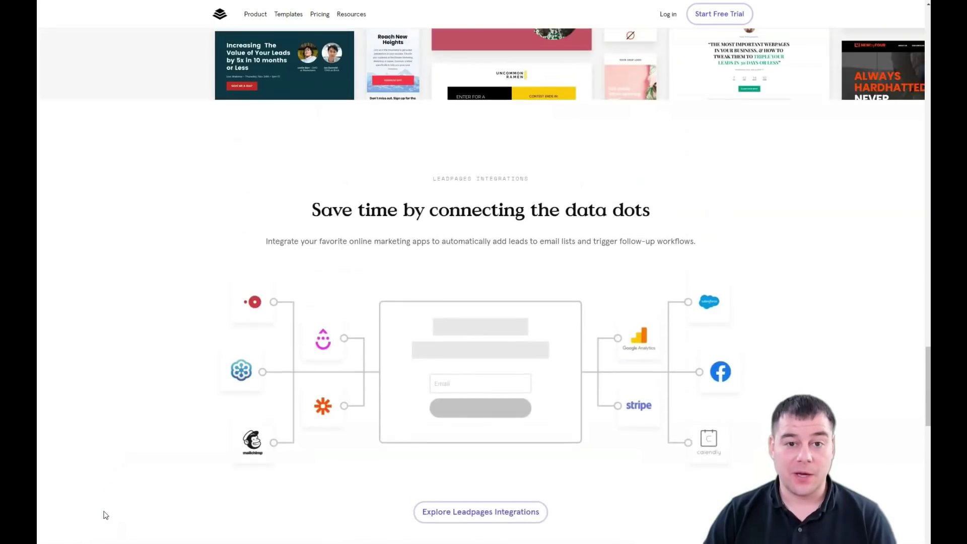
pyautogui.scroll(8, 106, 514)
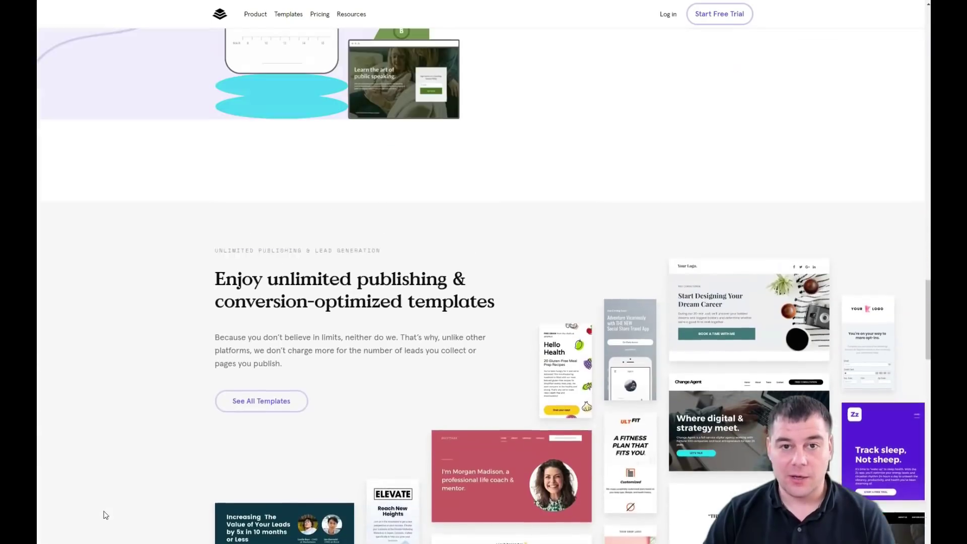
pyautogui.scroll(2, 106, 515)
pyautogui.scroll(9, 105, 515)
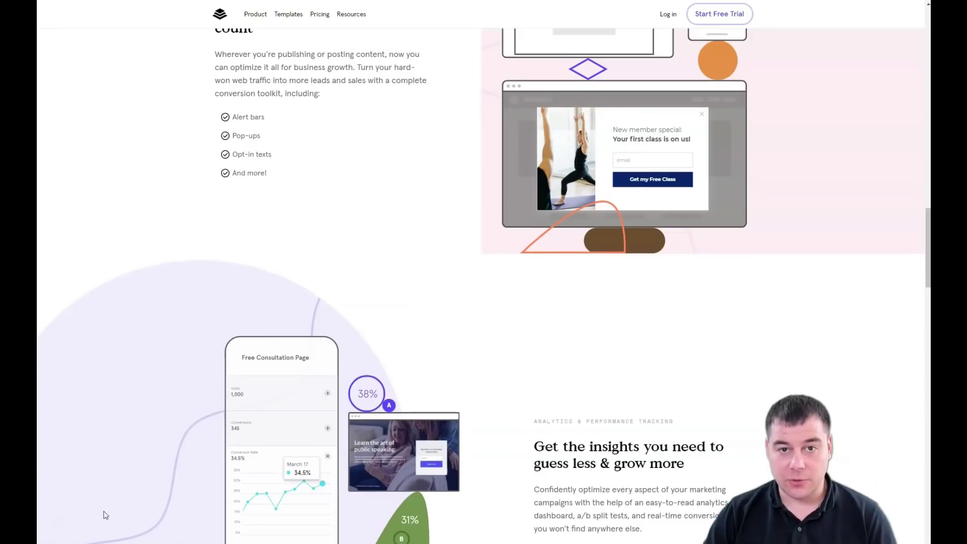
pyautogui.scroll(5, 105, 515)
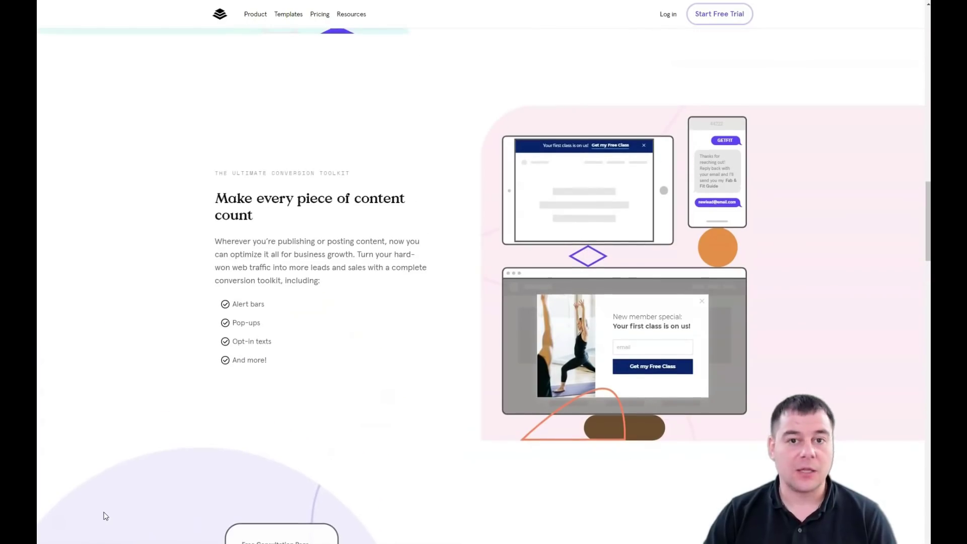
pyautogui.scroll(7, 105, 516)
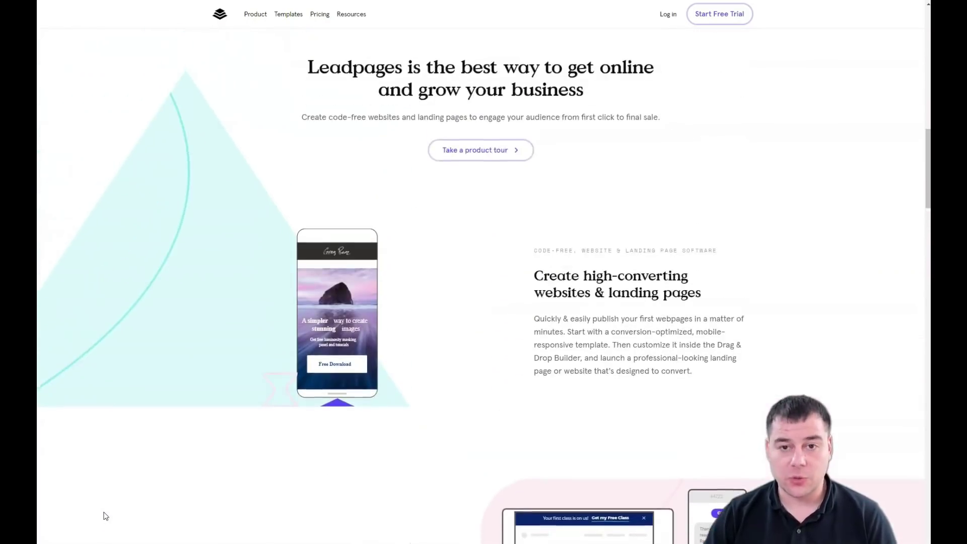
pyautogui.scroll(10, 106, 516)
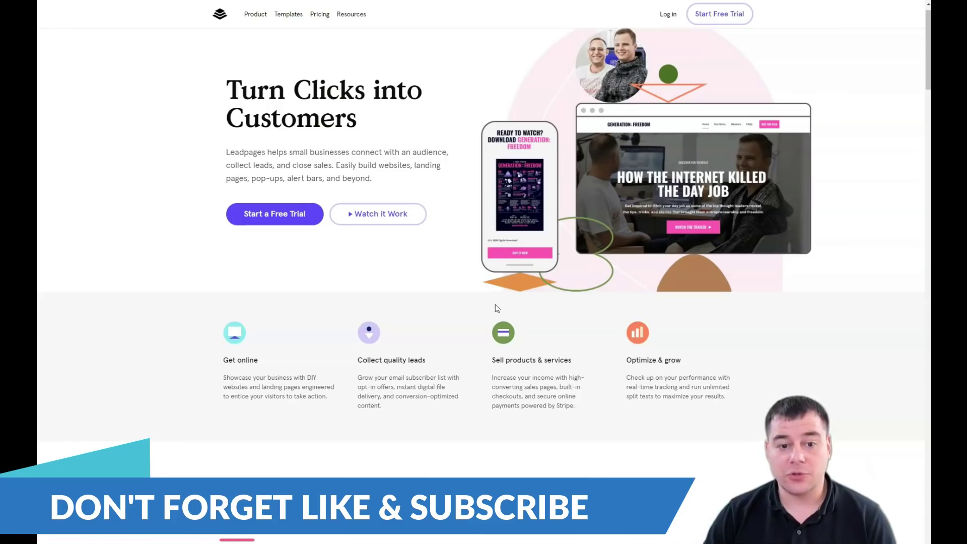
pyautogui.click(493, 302)
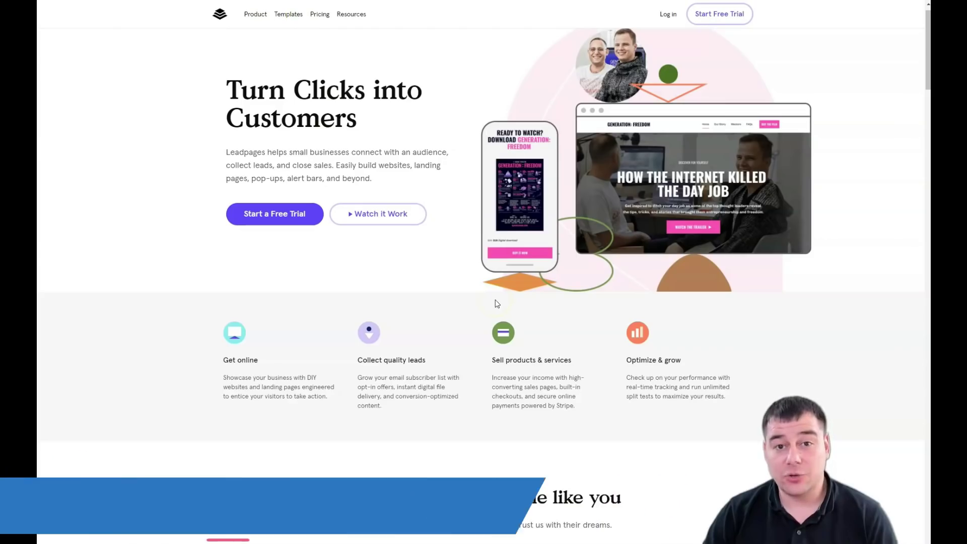
pyautogui.click(614, 75)
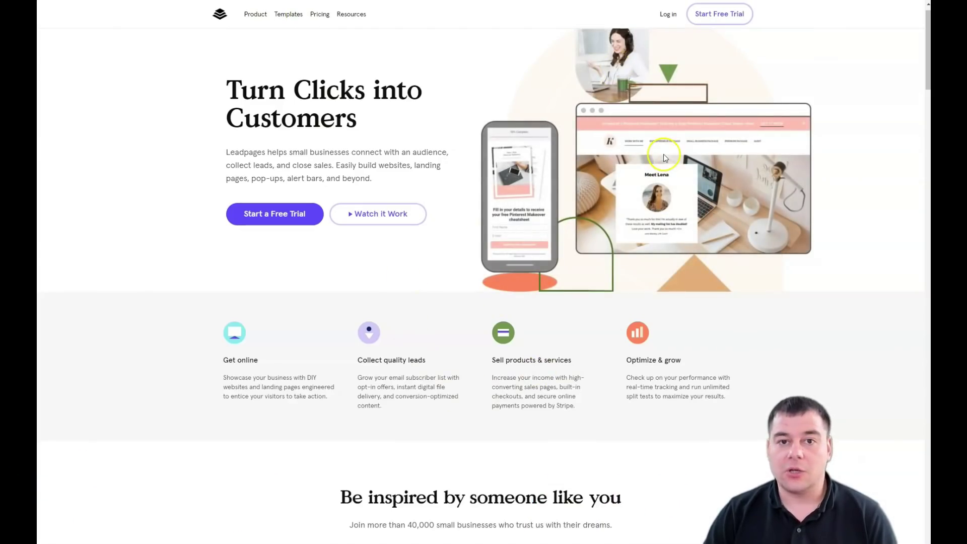
# Open the free trial plans and compare the features of the Advanced, Pro and Standard plans
pyautogui.click(717, 25)
pyautogui.scroll(-3, 601, 166)
pyautogui.scroll(1, 601, 163)
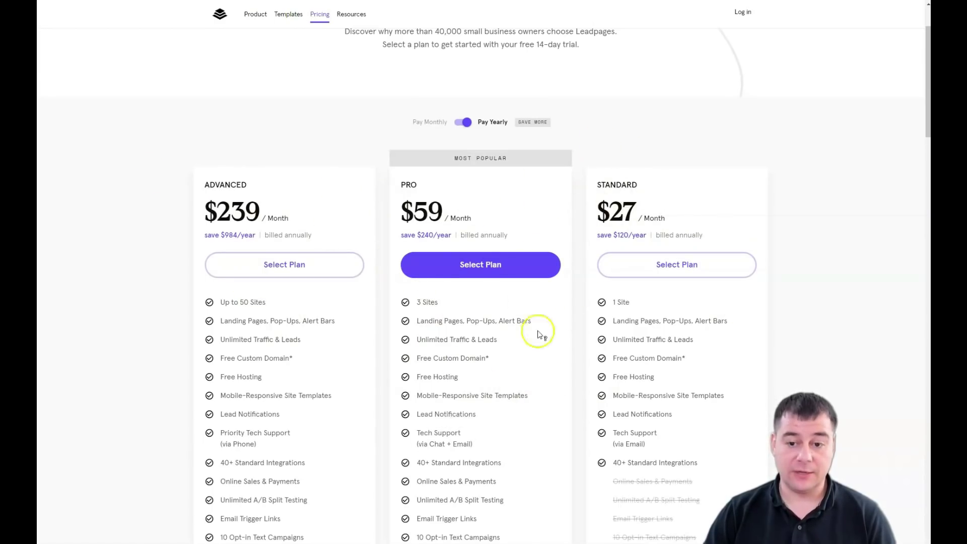
pyautogui.moveTo(526, 325)
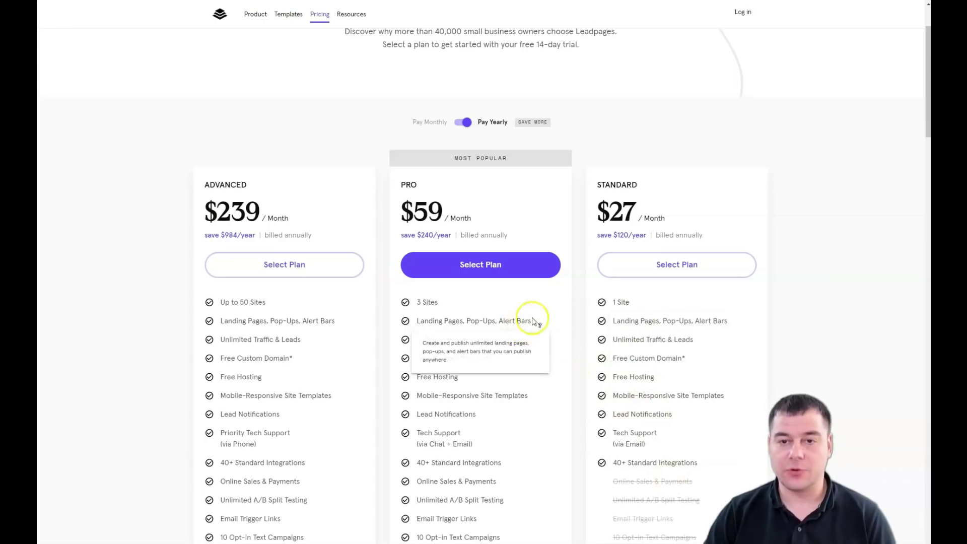
pyautogui.moveTo(271, 303)
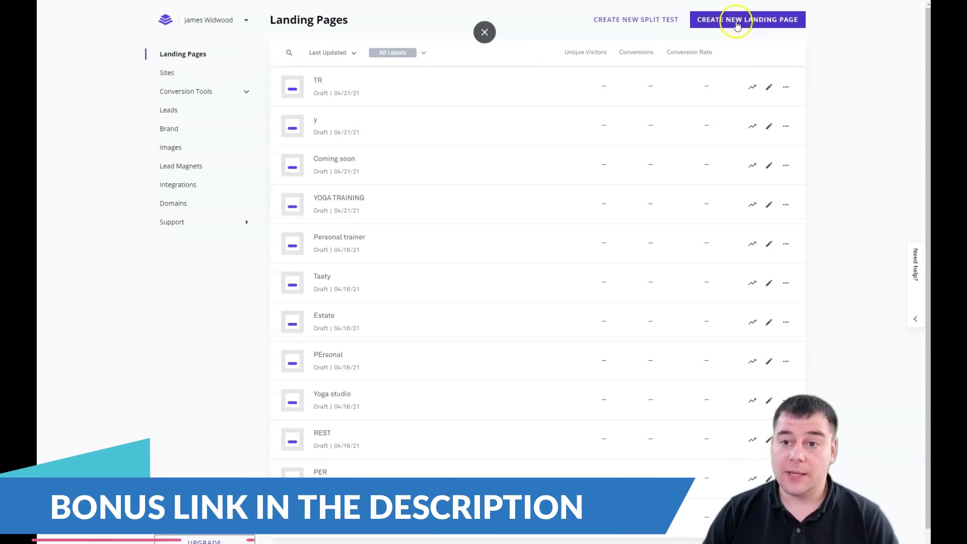
# Start a new landing page and look over the template gallery and its Industry filter categories
pyautogui.click(737, 24)
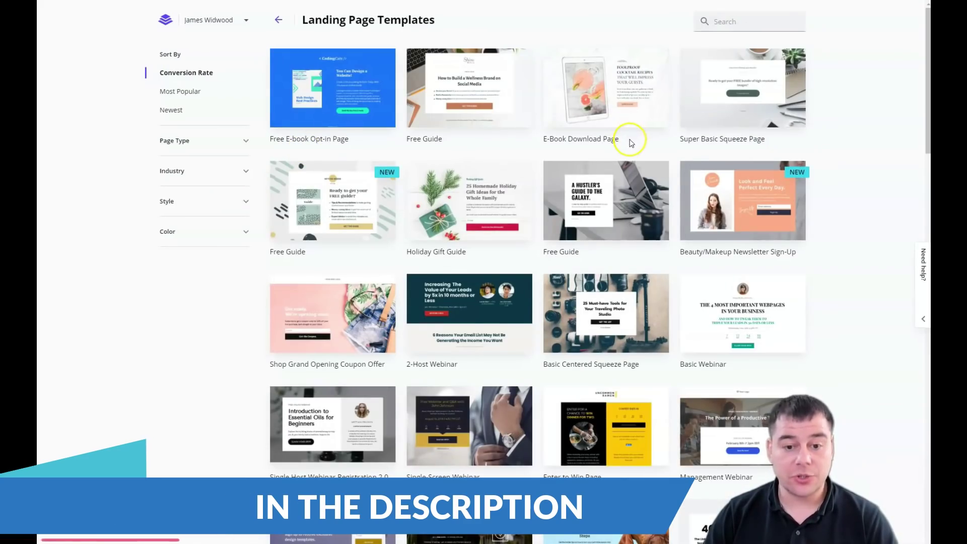
pyautogui.scroll(-6, 630, 143)
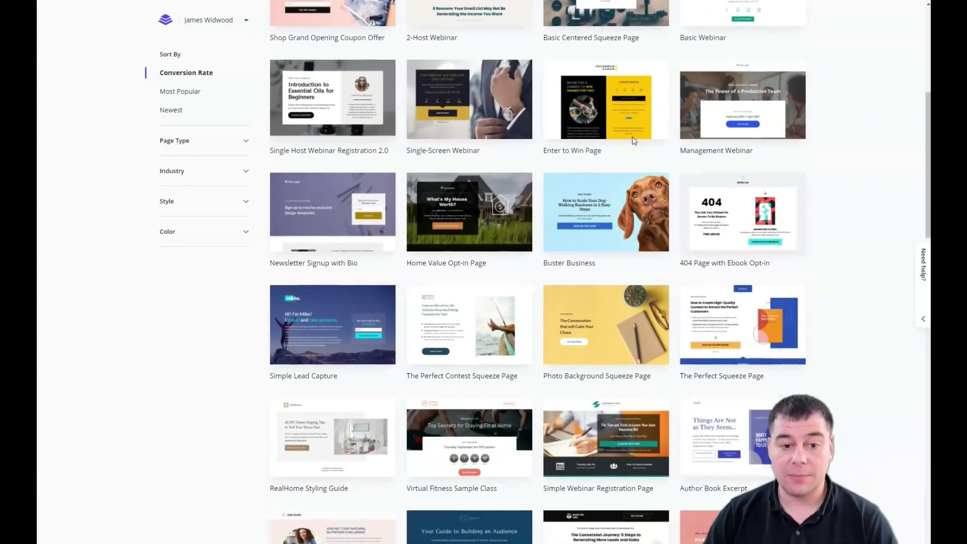
pyautogui.scroll(-1, 633, 137)
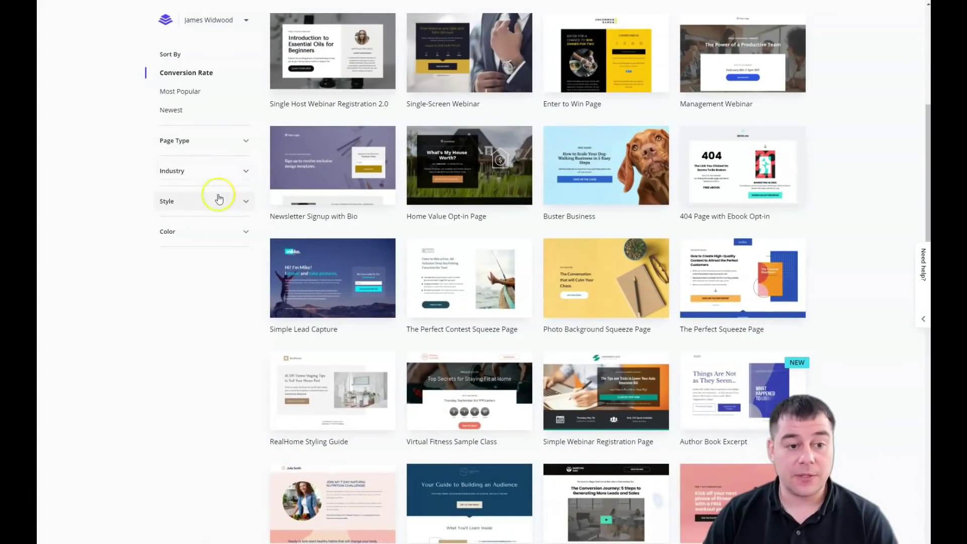
pyautogui.click(244, 171)
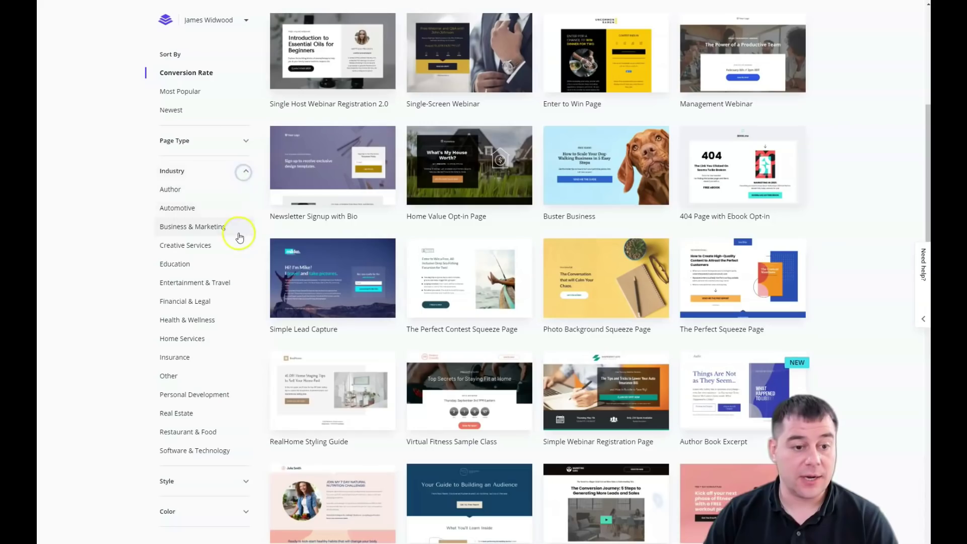
pyautogui.click(246, 175)
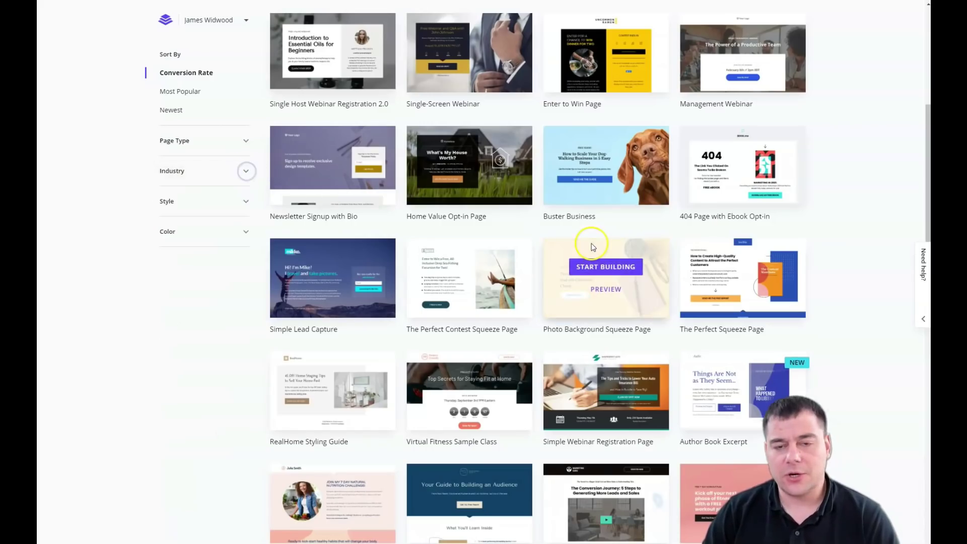
# Choose the Fitness Freebie Opt-in Page template from the gallery and start building with it
pyautogui.scroll(3, 589, 257)
pyautogui.scroll(-5, 599, 244)
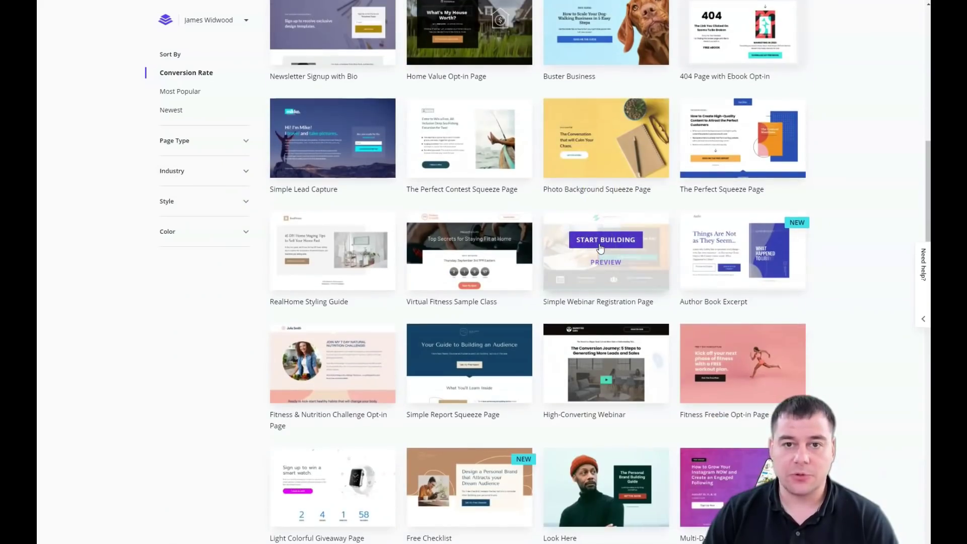
pyautogui.scroll(-1, 600, 248)
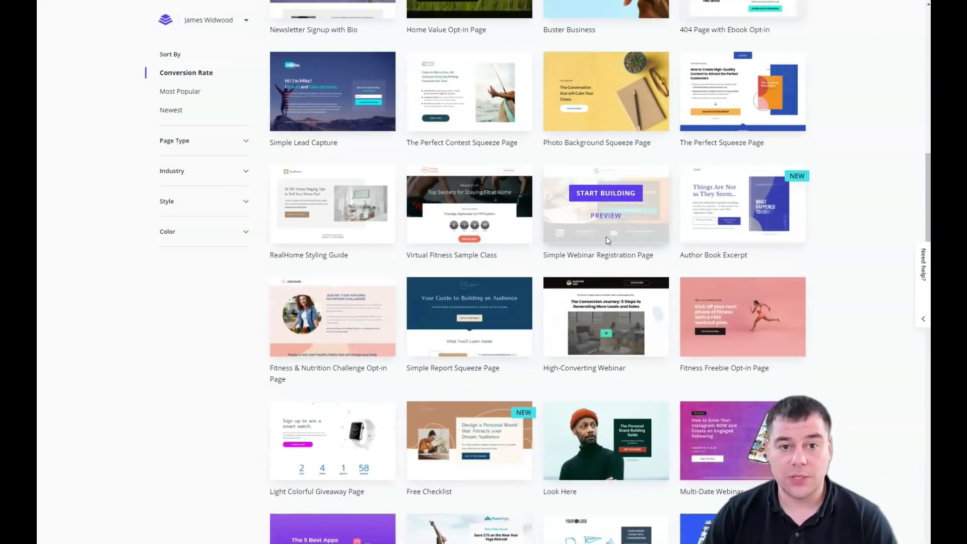
pyautogui.scroll(-2, 606, 237)
pyautogui.click(609, 236)
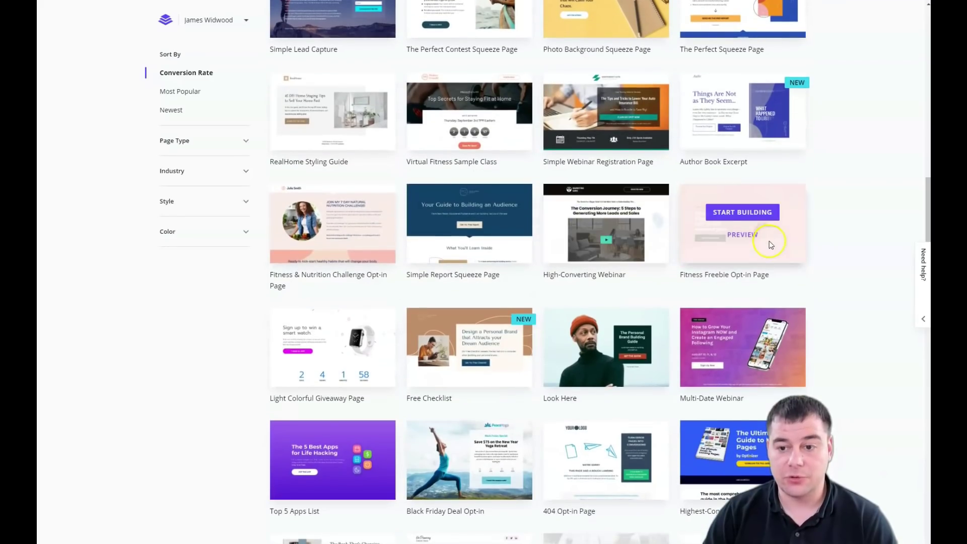
pyautogui.click(734, 213)
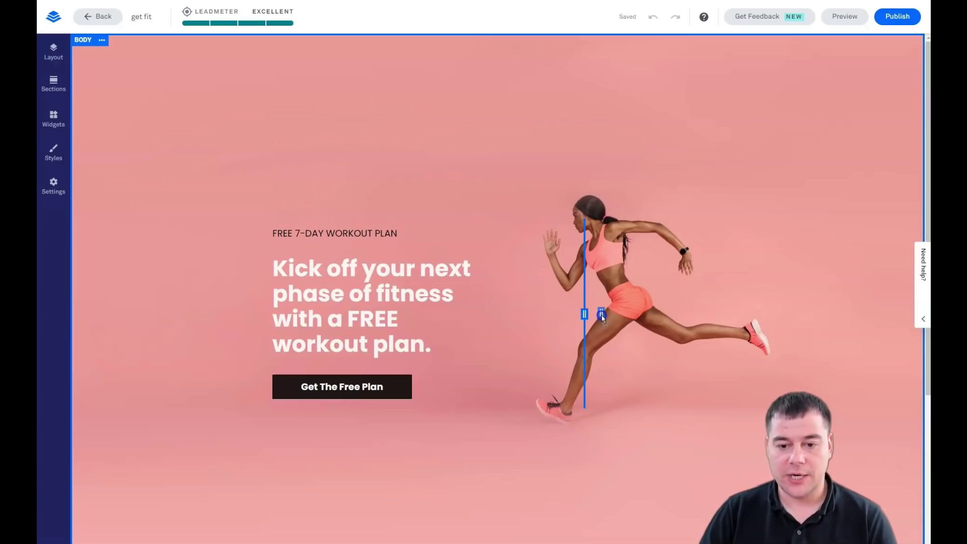
# Widen the column holding the headline and button by shifting its divider toward the running woman
pyautogui.moveTo(625, 317)
pyautogui.mouseDown()
pyautogui.moveTo(741, 312)
pyautogui.moveTo(602, 314)
pyautogui.moveTo(636, 314)
pyautogui.mouseUp()
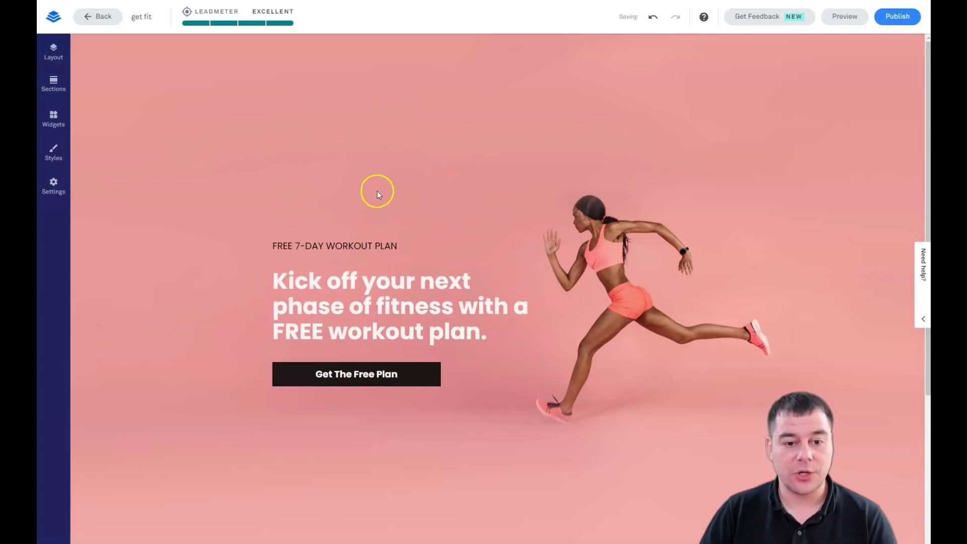
pyautogui.scroll(-4, 439, 203)
pyautogui.scroll(4, 249, 255)
pyautogui.click(323, 243)
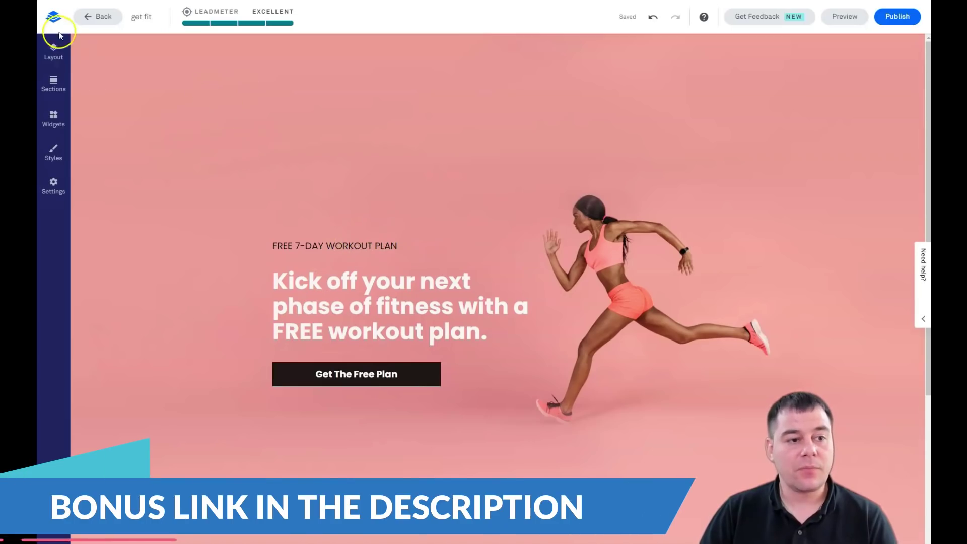
# Add the first white About section design, with text beside a photo on the right, below the footer
pyautogui.click(50, 59)
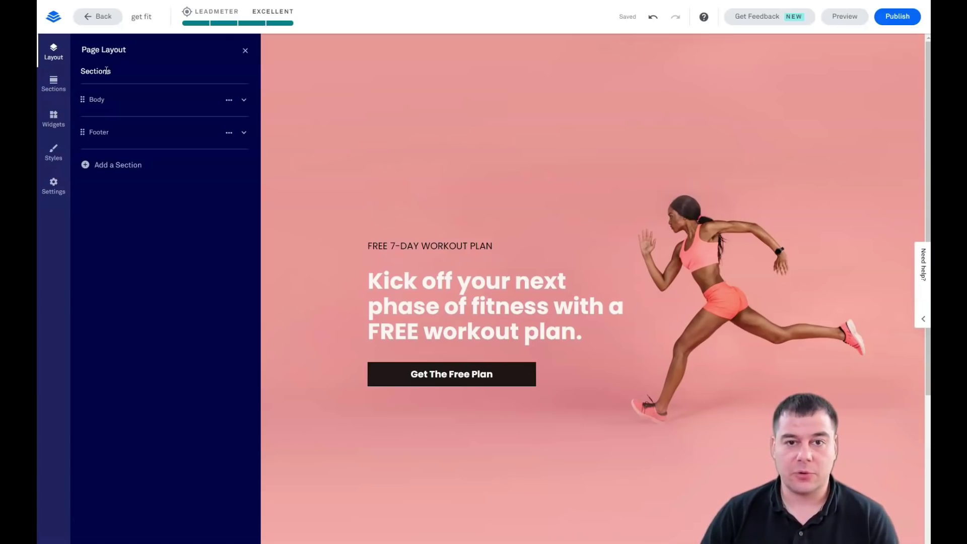
pyautogui.click(95, 166)
pyautogui.click(134, 182)
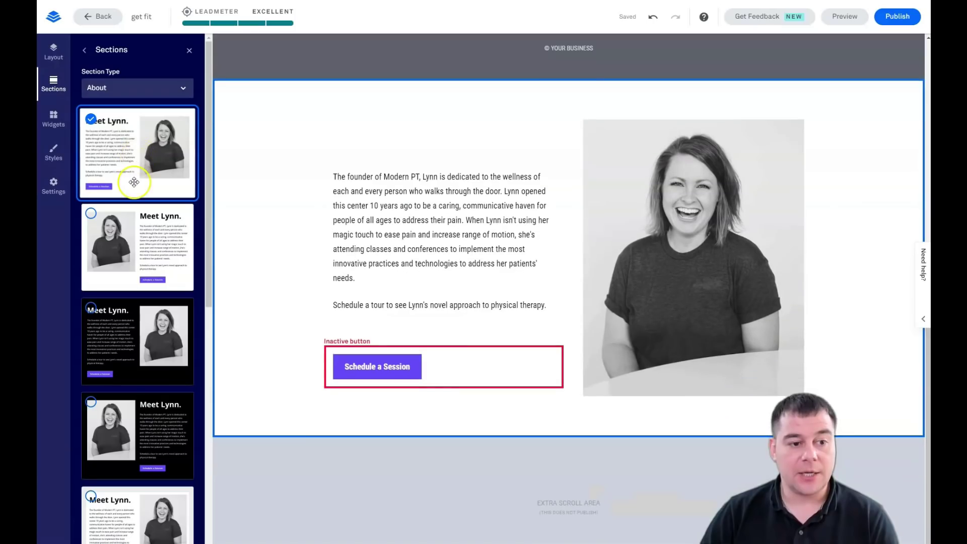
# Insert the black Call to Action section design directly above the About section
pyautogui.click(184, 88)
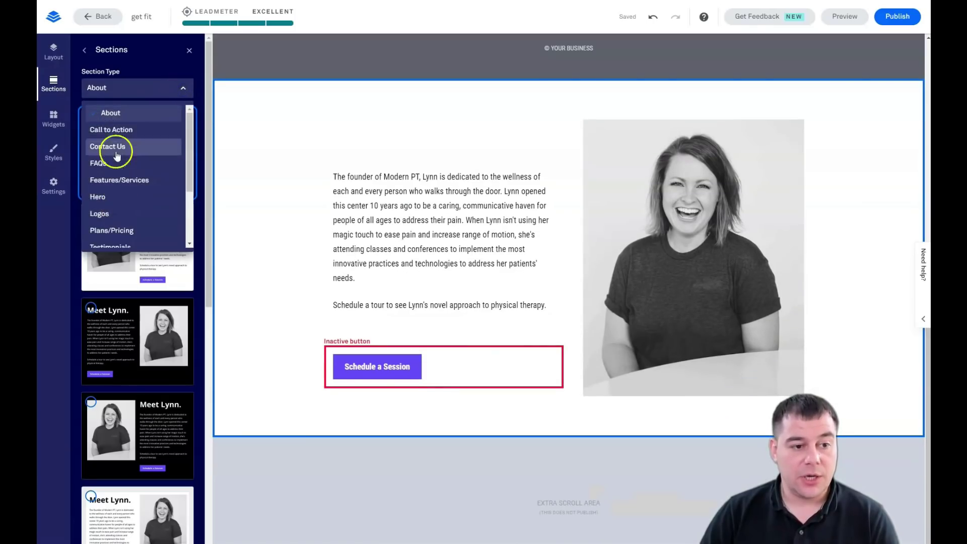
pyautogui.click(116, 130)
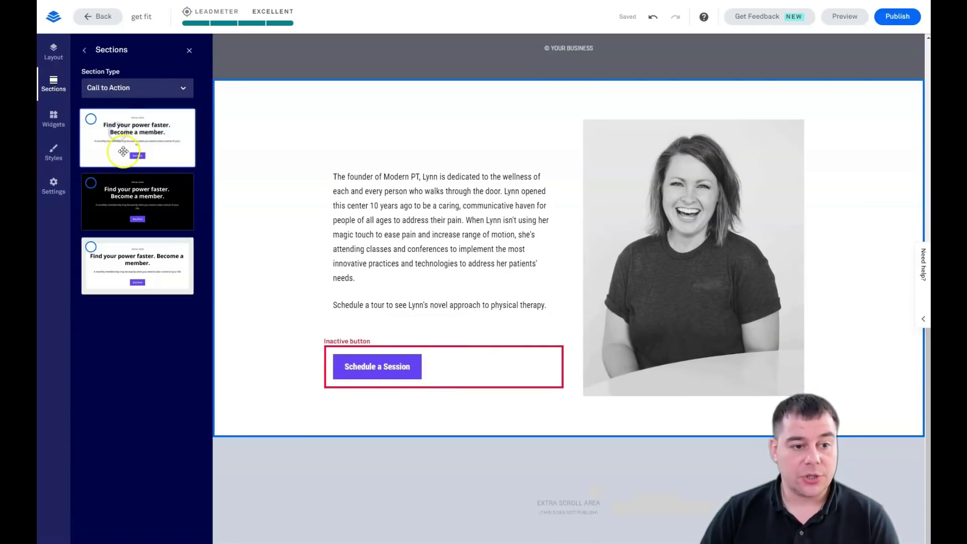
pyautogui.moveTo(126, 184); pyautogui.dragTo(545, 100)
# Insert the white three-column Testimonials section design between the footer and the Call to Action section
pyautogui.click(182, 90)
pyautogui.scroll(-3, 125, 196)
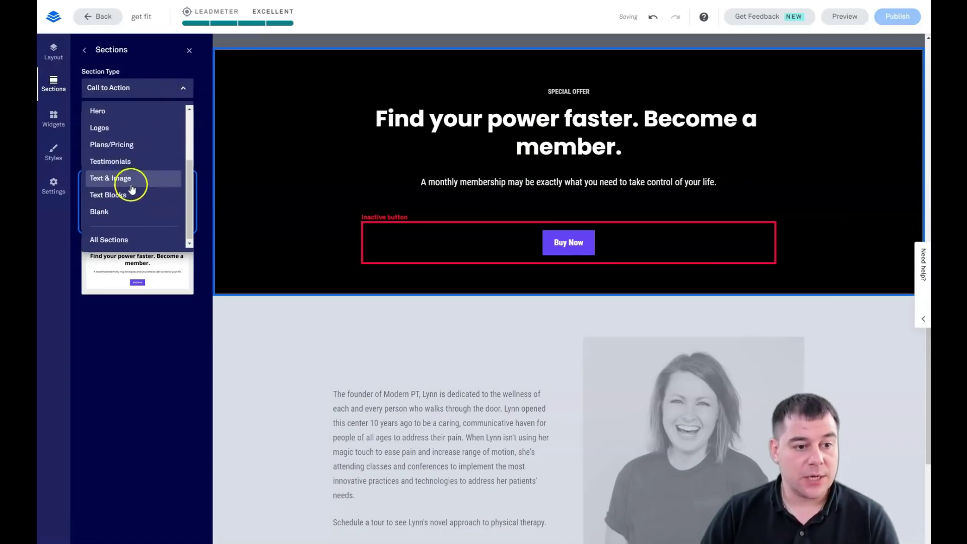
pyautogui.click(117, 161)
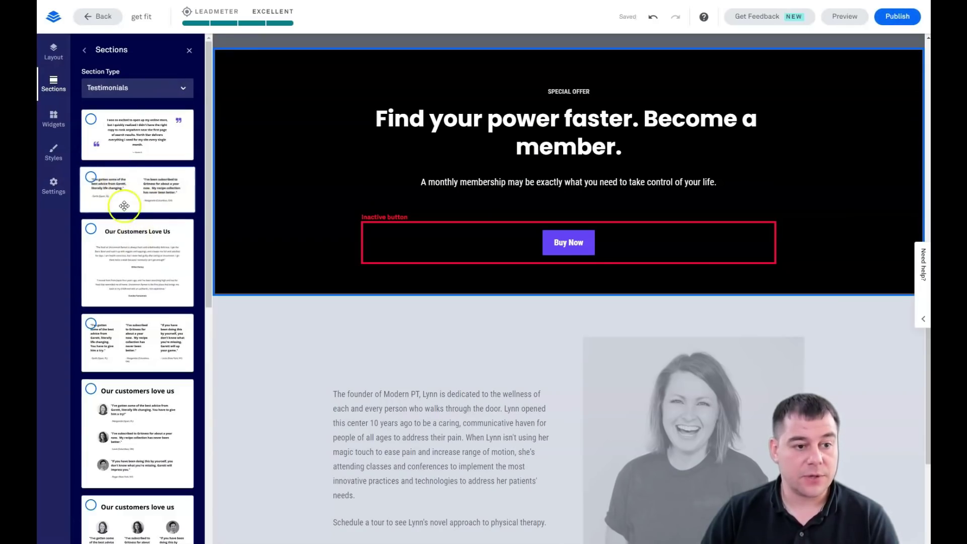
pyautogui.moveTo(133, 325); pyautogui.dragTo(527, 74)
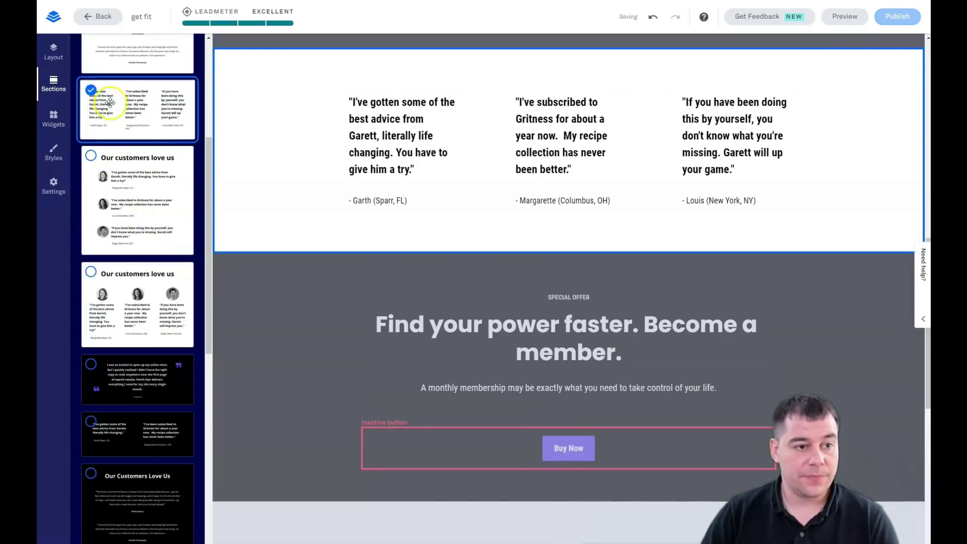
# Insert the black single-row Logos section design between the Testimonials and Call to Action sections
pyautogui.scroll(5, 108, 151)
pyautogui.click(184, 87)
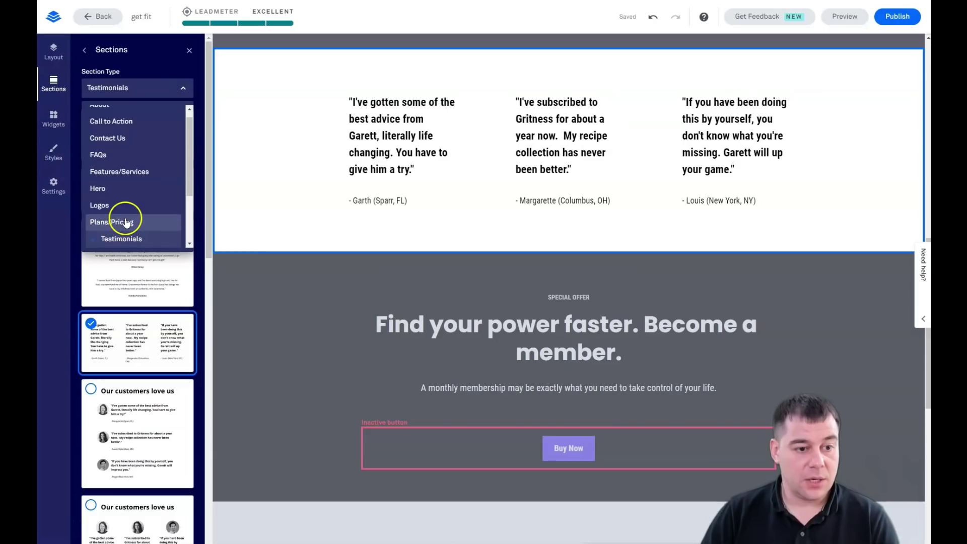
pyautogui.scroll(-3, 122, 216)
pyautogui.click(108, 132)
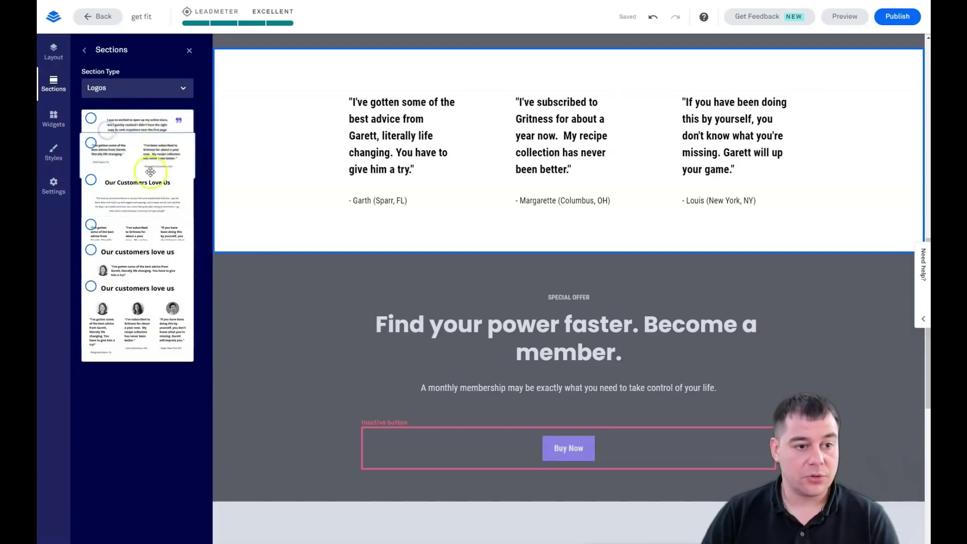
pyautogui.moveTo(122, 224); pyautogui.dragTo(544, 313)
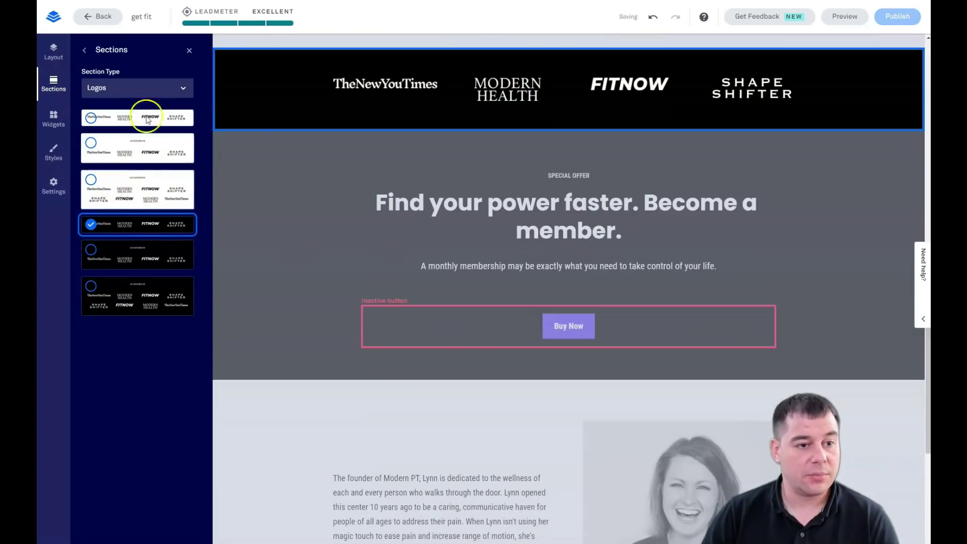
# Insert a blank two-column section directly above the Logos section and close the section library
pyautogui.click(182, 89)
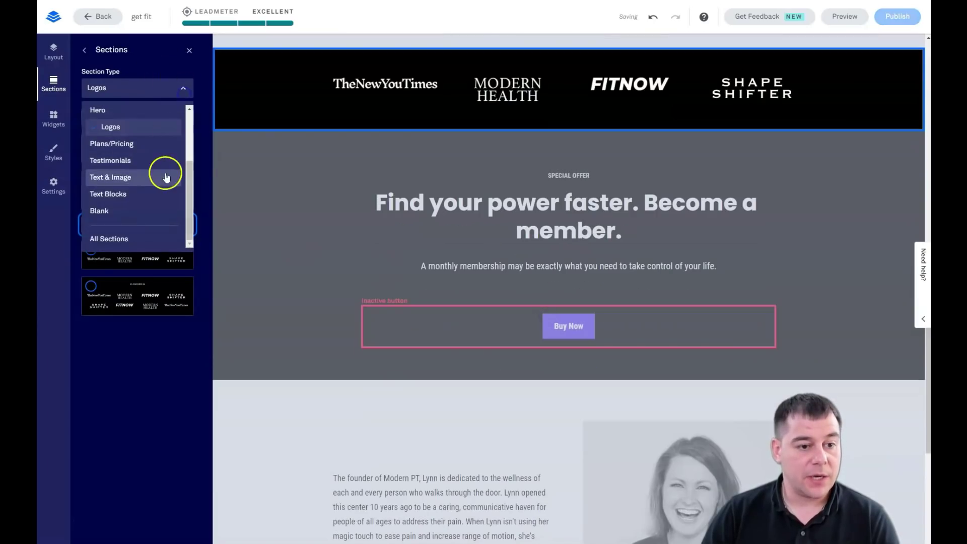
pyautogui.click(104, 214)
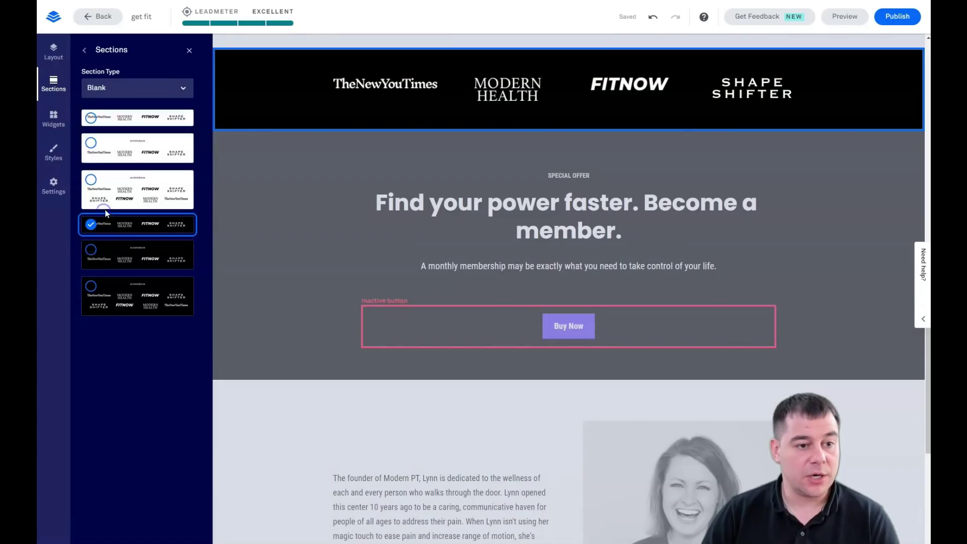
pyautogui.moveTo(93, 171); pyautogui.dragTo(543, 83)
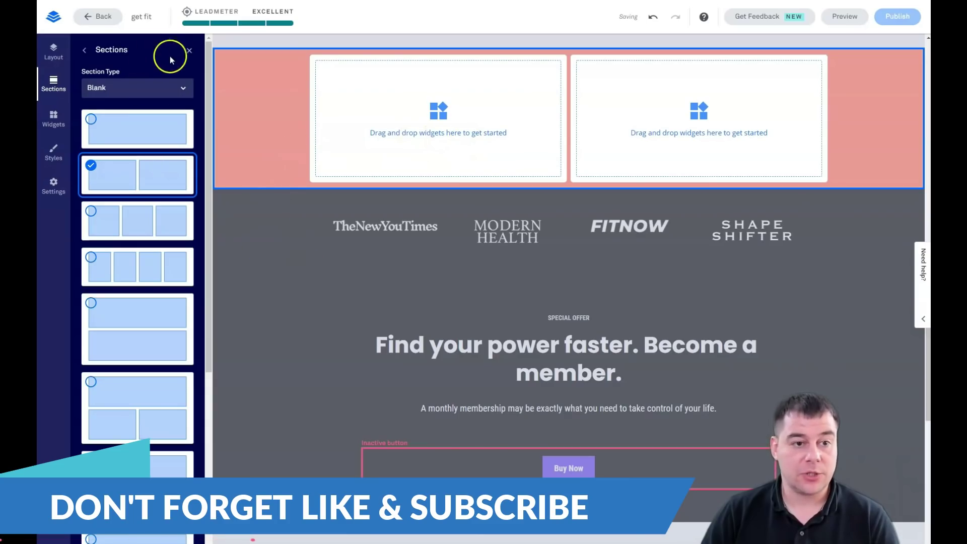
pyautogui.click(190, 51)
# Reorder the page layout so the Footer section comes after the About section at the end of the page
pyautogui.scroll(-20, 339, 176)
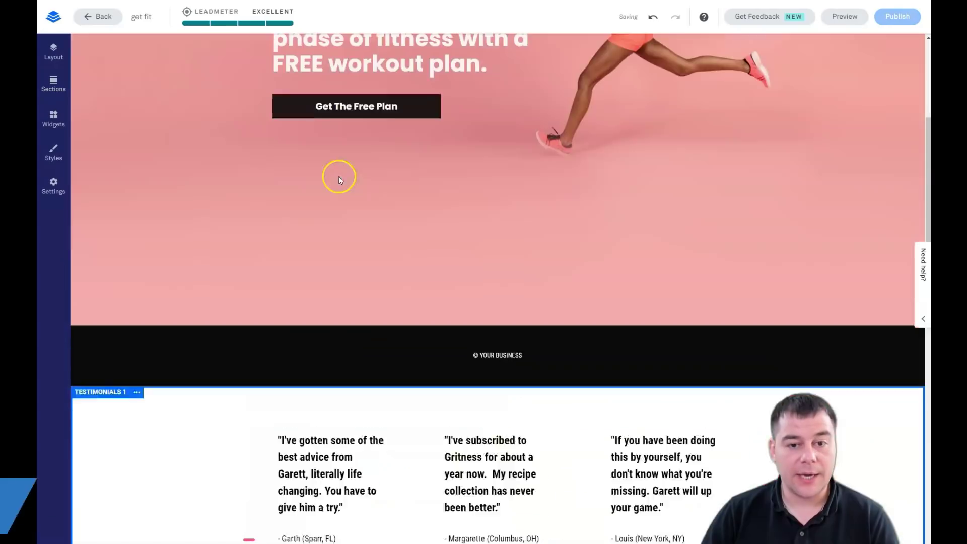
pyautogui.scroll(-4, 339, 177)
pyautogui.click(54, 52)
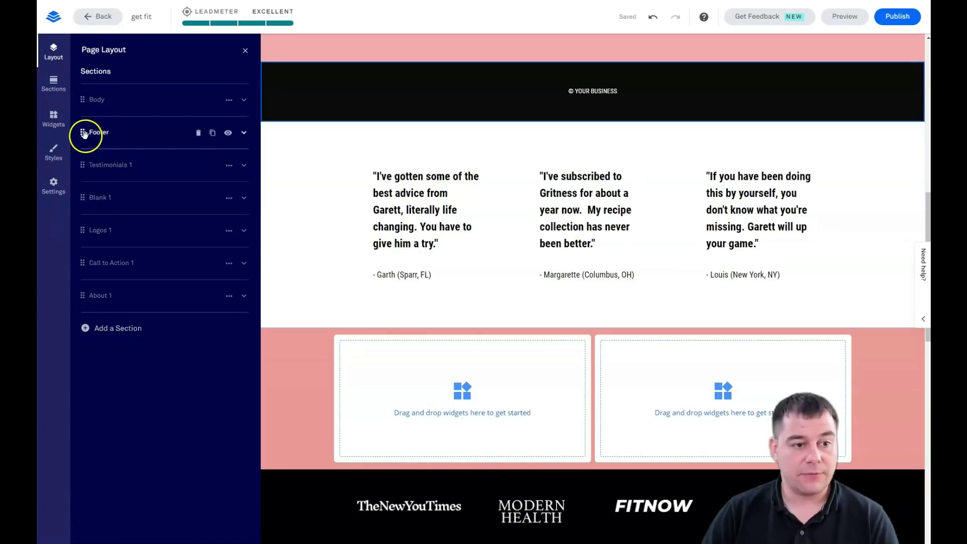
pyautogui.moveTo(84, 135); pyautogui.dragTo(86, 307)
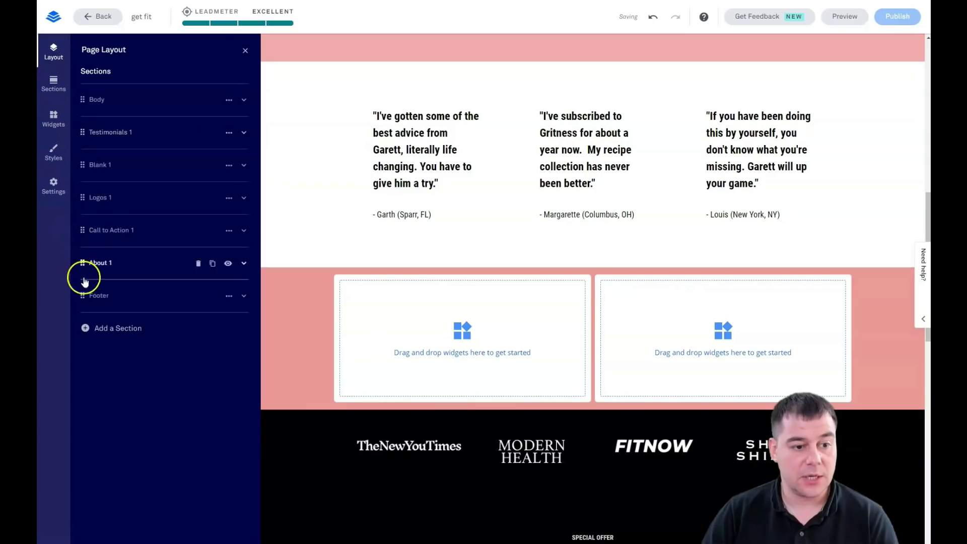
pyautogui.scroll(-15, 378, 322)
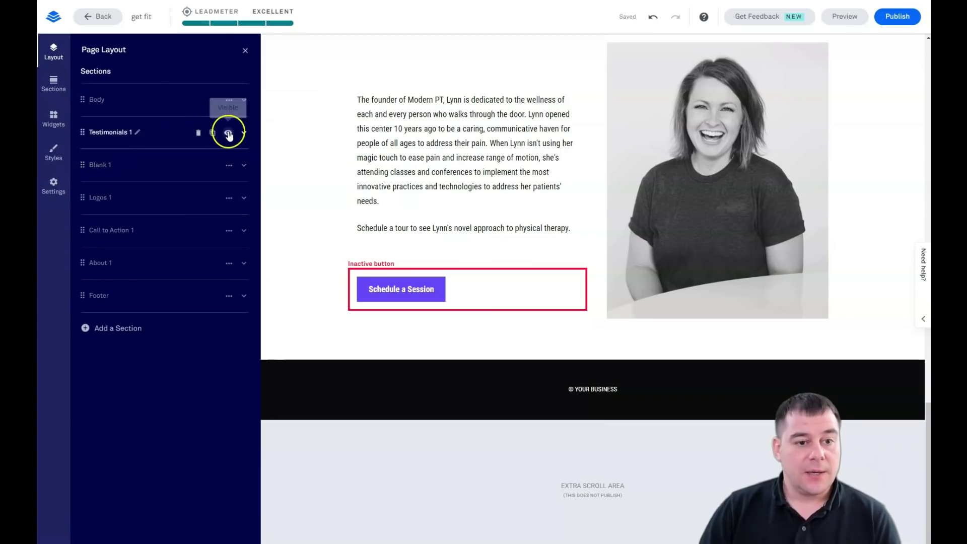
# Delete the Testimonials and Logos sections from the page layout
pyautogui.click(198, 132)
pyautogui.click(167, 132)
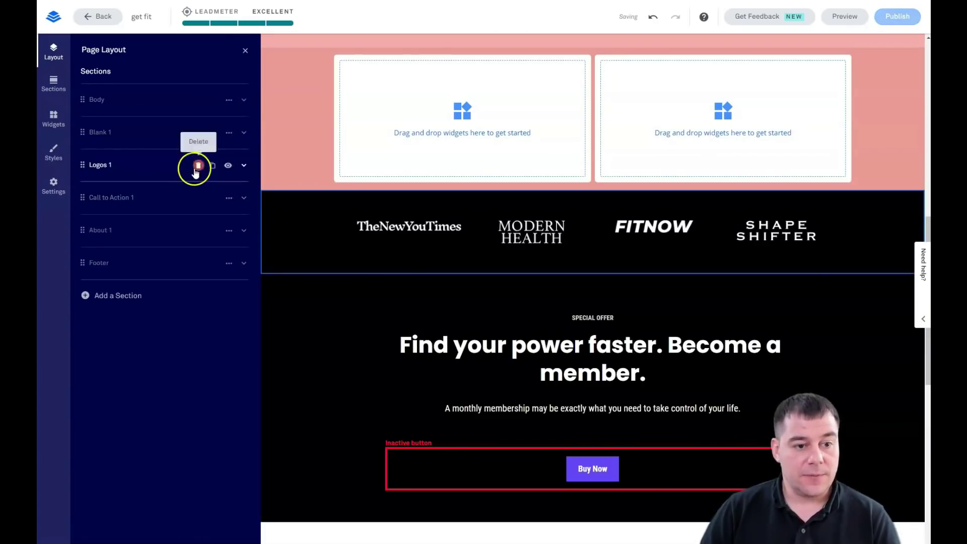
pyautogui.click(198, 165)
pyautogui.click(166, 164)
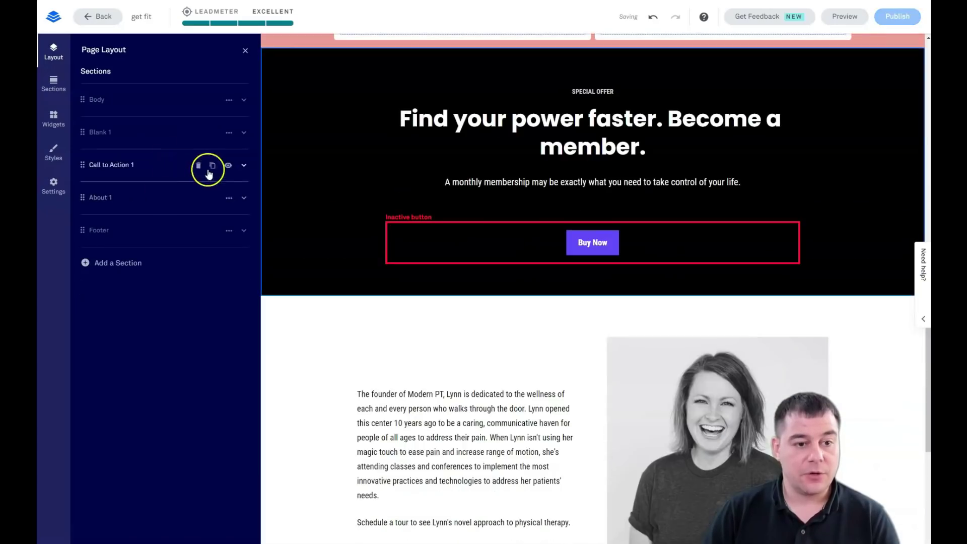
# Examine the Call to Action section's row and column structure and its options for adding a column or row
pyautogui.click(244, 167)
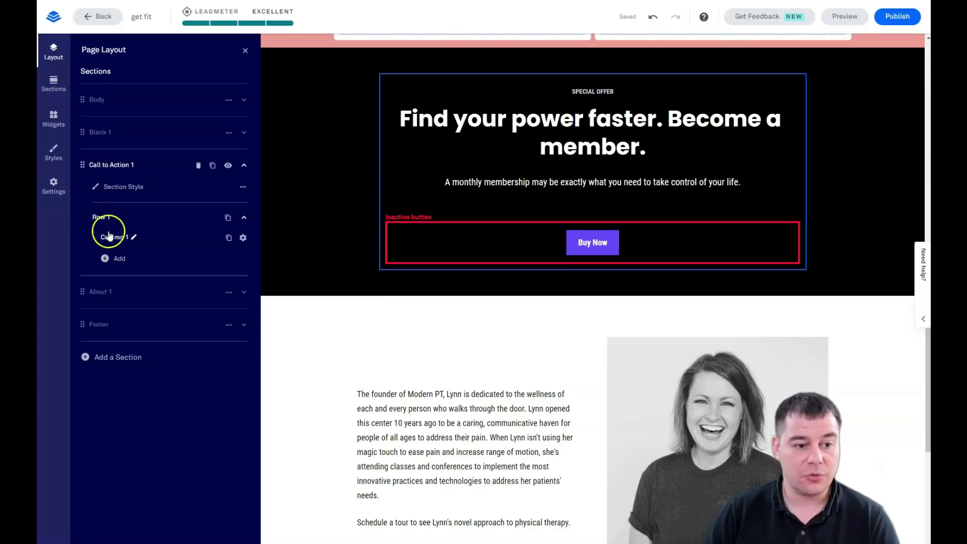
pyautogui.click(106, 260)
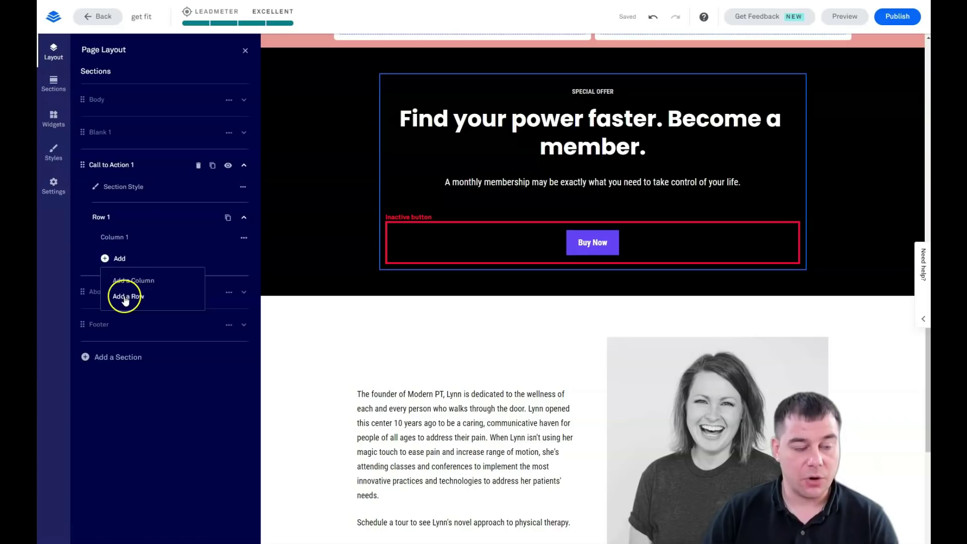
pyautogui.click(244, 165)
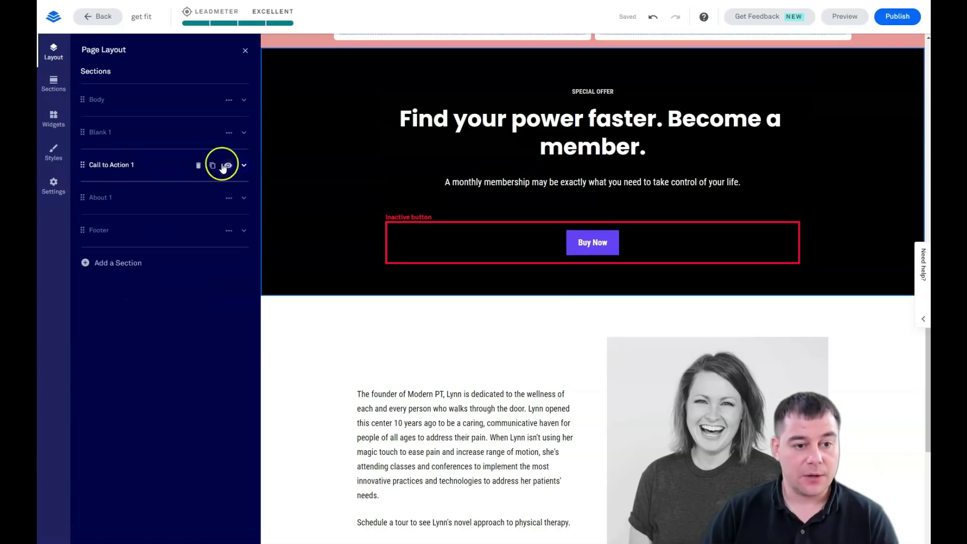
# Delete the Call to Action and About sections, leaving the body, blank section and footer, and close the page layout
pyautogui.click(198, 166)
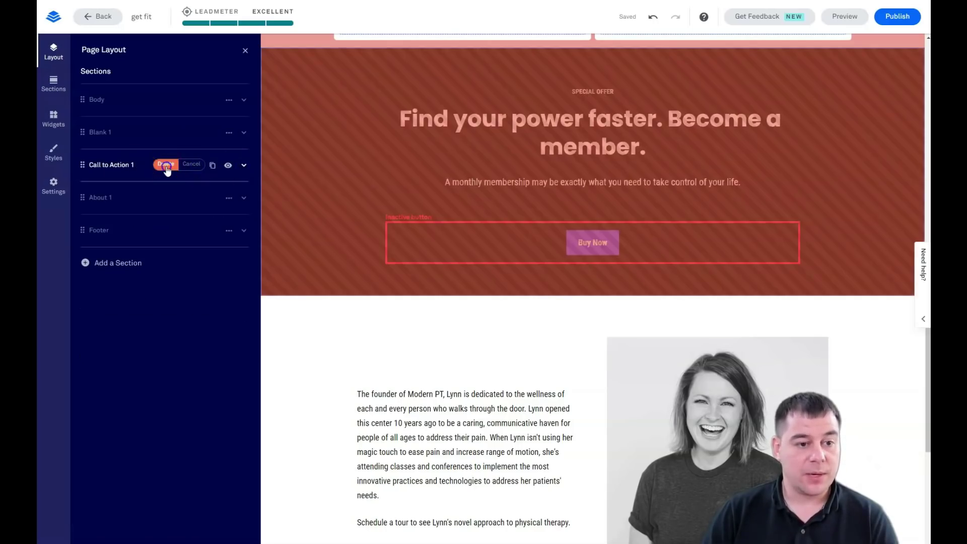
pyautogui.click(167, 165)
pyautogui.click(198, 166)
pyautogui.click(166, 165)
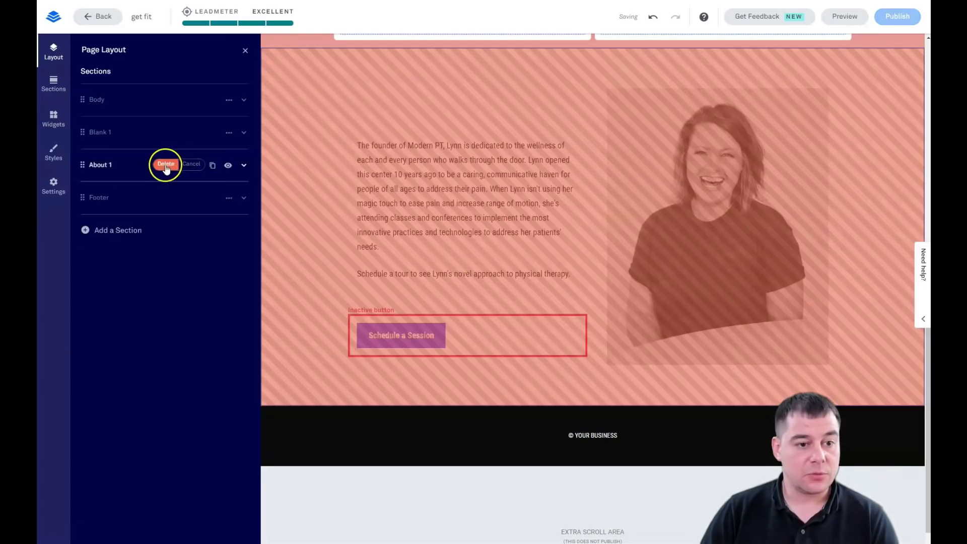
pyautogui.click(453, 285)
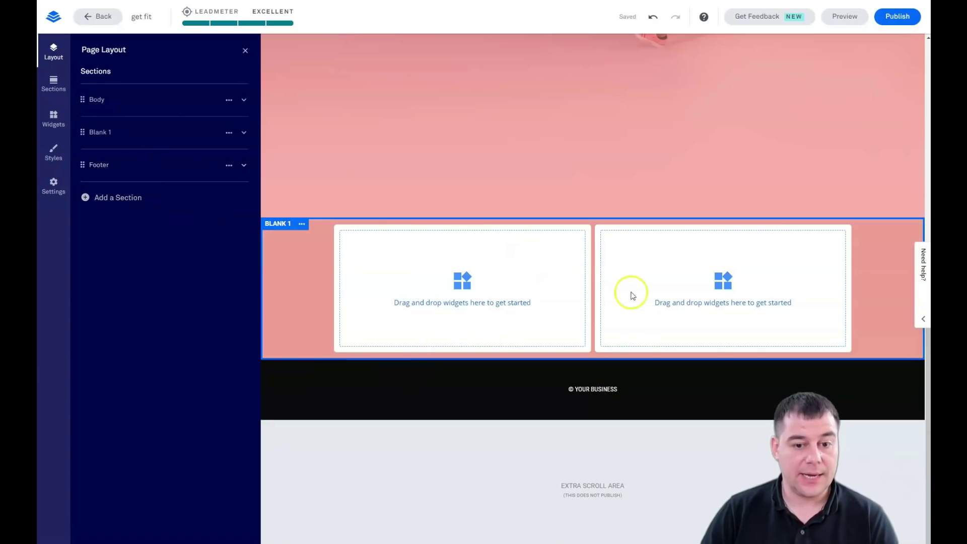
pyautogui.click(245, 49)
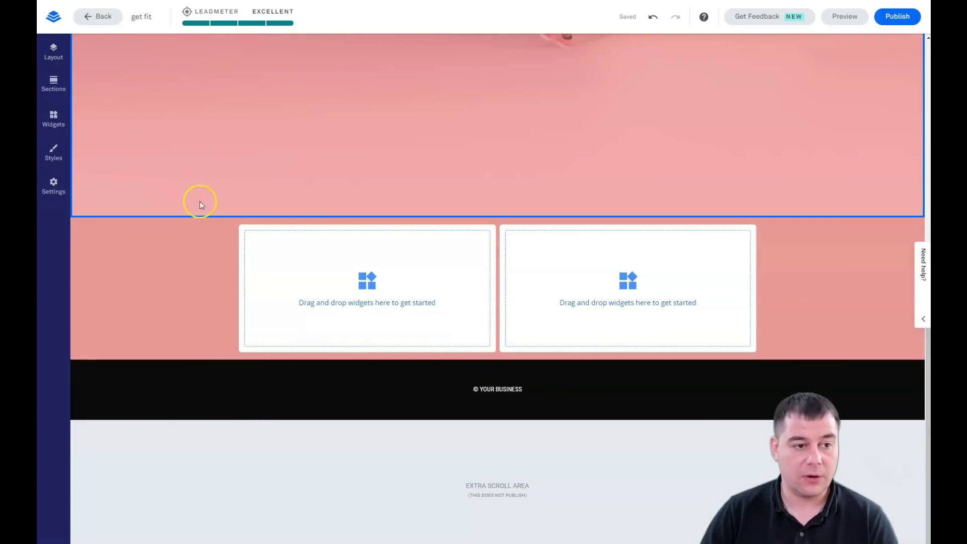
# Place a Video widget in the blank section's left column and a Button widget in its right column
pyautogui.scroll(5, 244, 223)
pyautogui.scroll(-3, 244, 223)
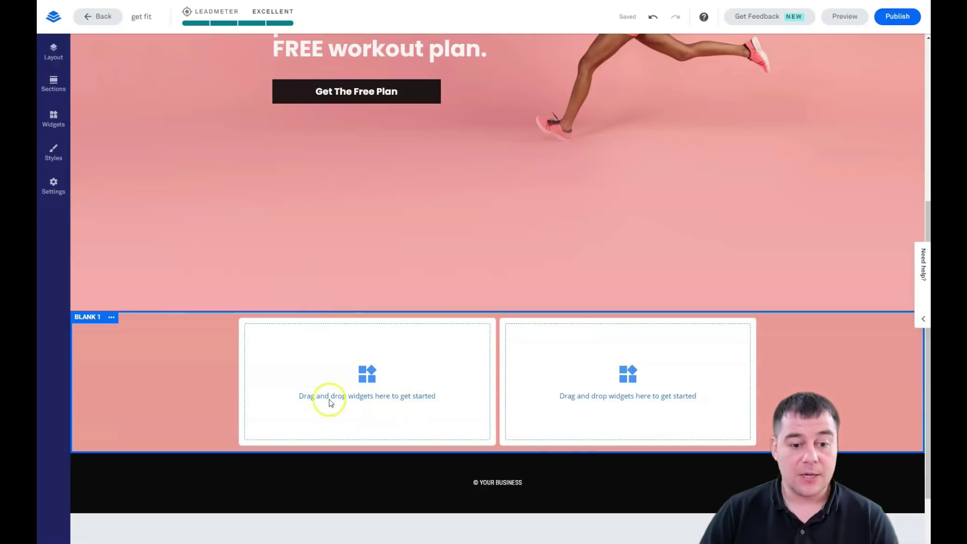
pyautogui.click(52, 121)
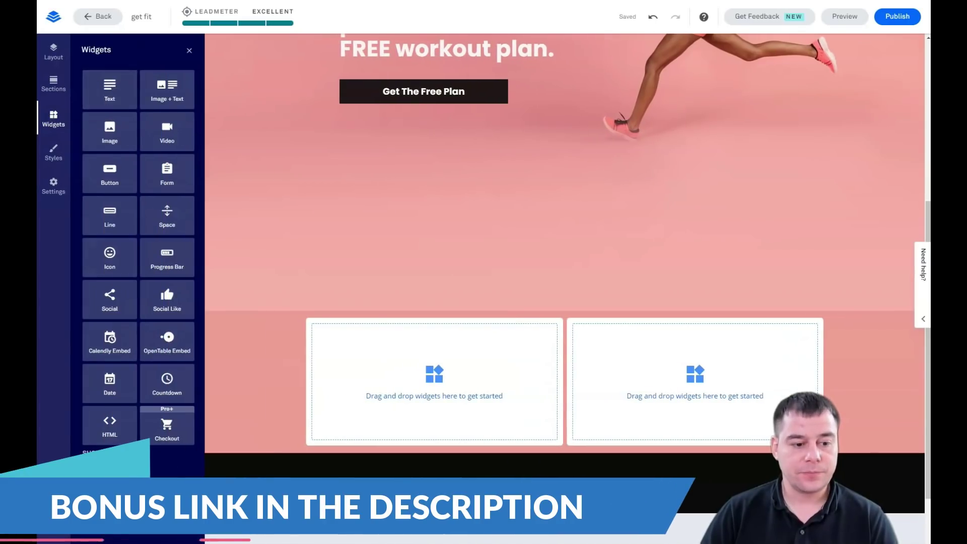
pyautogui.click(88, 453)
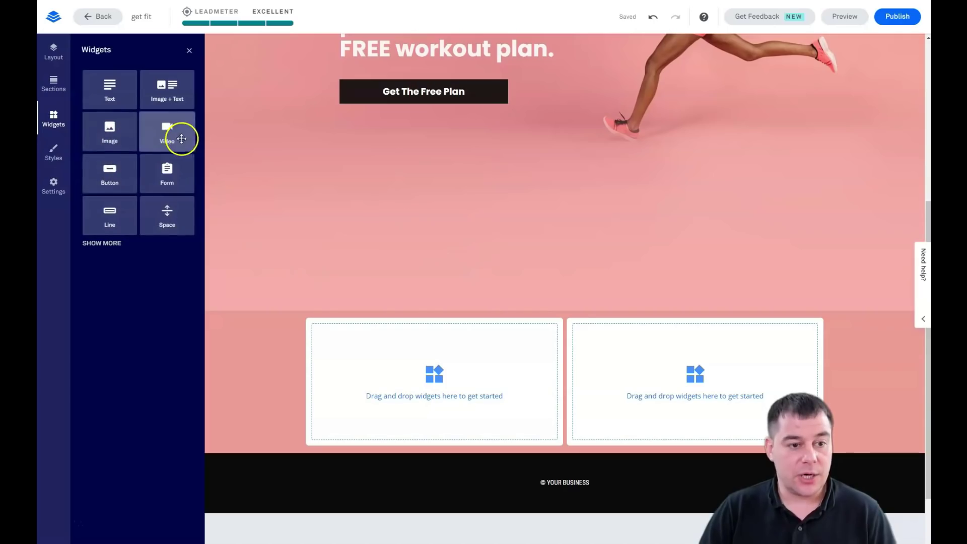
pyautogui.scroll(5, 503, 319)
pyautogui.click(367, 331)
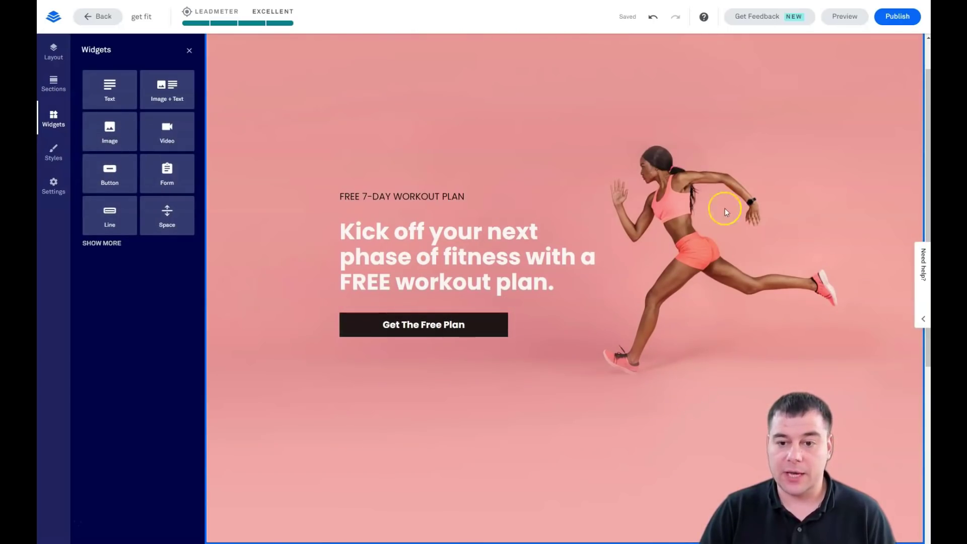
pyautogui.scroll(-3, 488, 358)
pyautogui.scroll(-2, 363, 341)
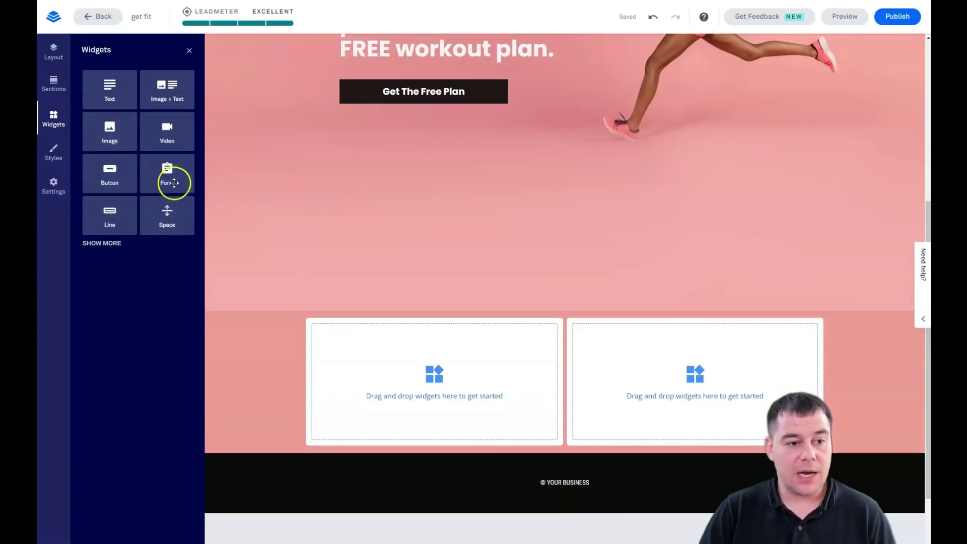
pyautogui.moveTo(167, 133); pyautogui.dragTo(468, 378)
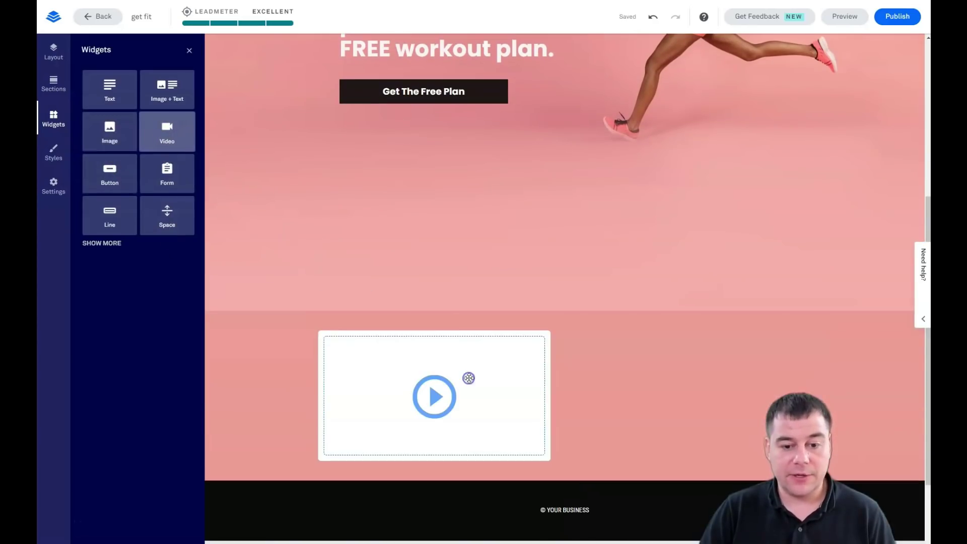
pyautogui.moveTo(106, 174); pyautogui.dragTo(701, 397)
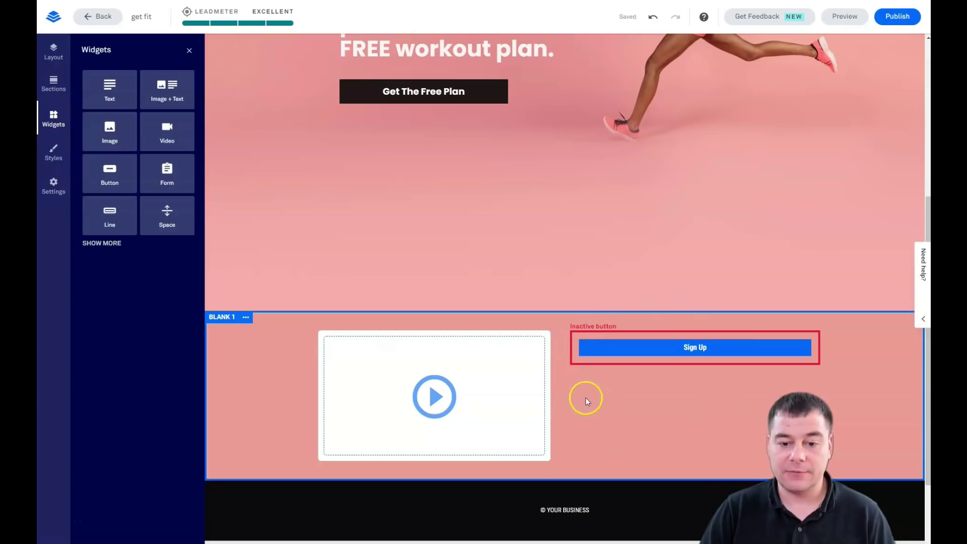
# Widen the video column in the blank section by shifting the column divider toward the Sign Up button
pyautogui.moveTo(615, 399); pyautogui.dragTo(728, 406)
pyautogui.scroll(-4, 680, 406)
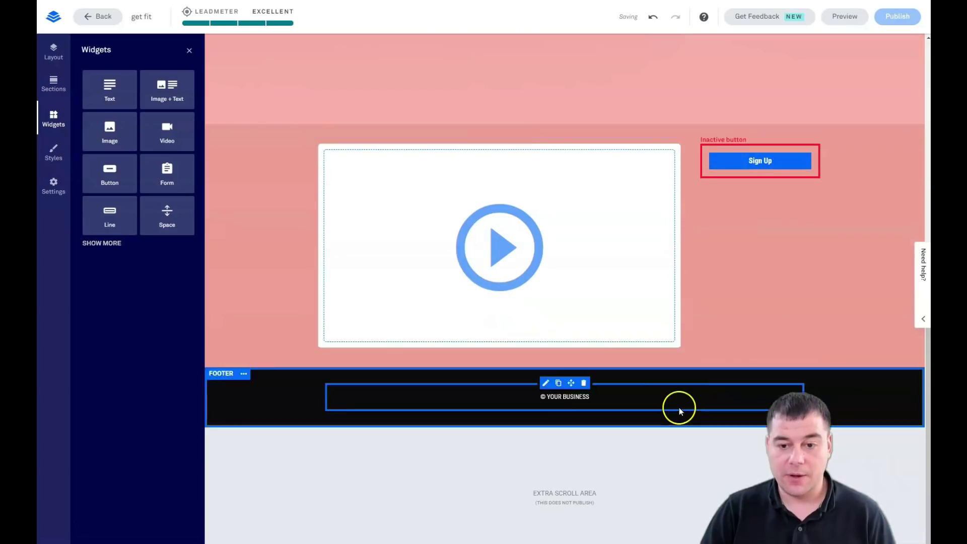
pyautogui.scroll(2, 680, 406)
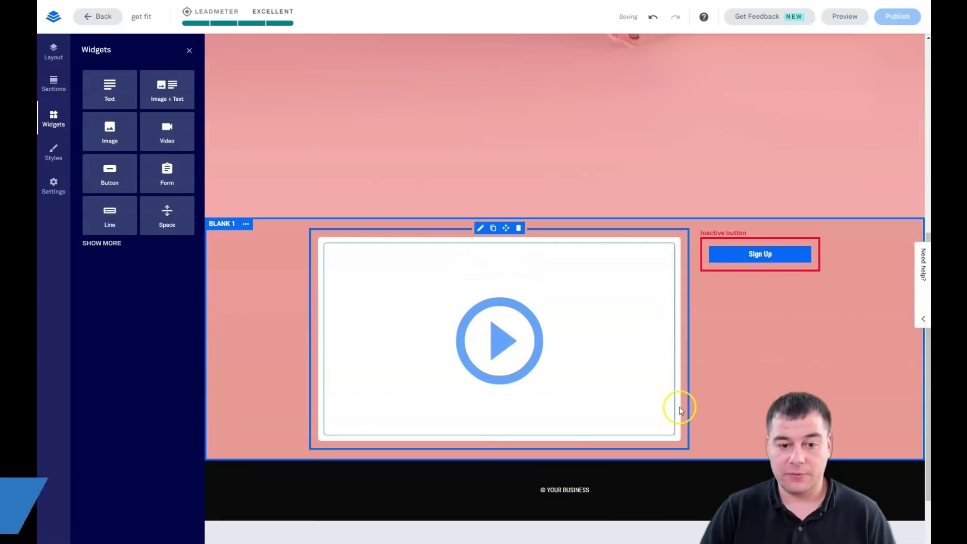
# Open the blank section's settings and reveal its minimum height options
pyautogui.click(246, 224)
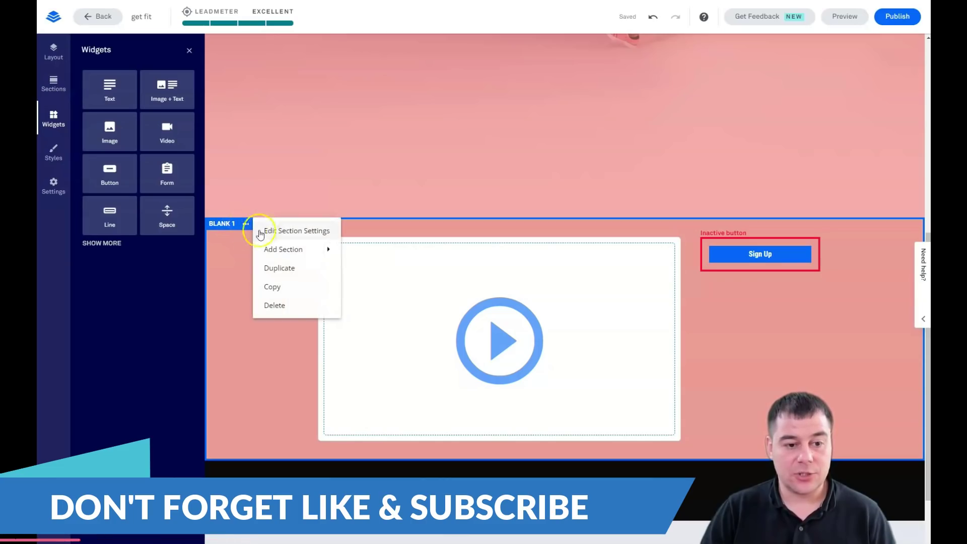
pyautogui.click(244, 160)
pyautogui.click(246, 225)
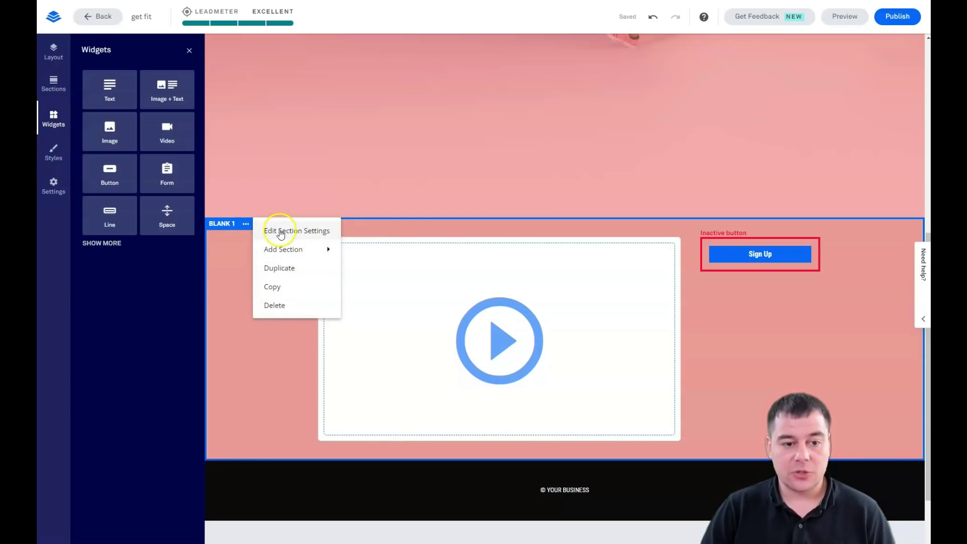
pyautogui.click(281, 233)
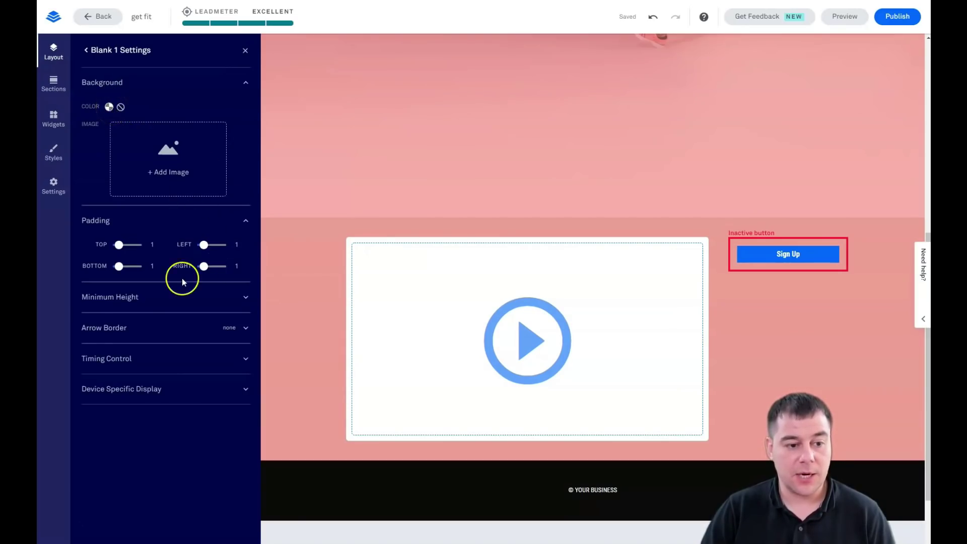
pyautogui.click(245, 300)
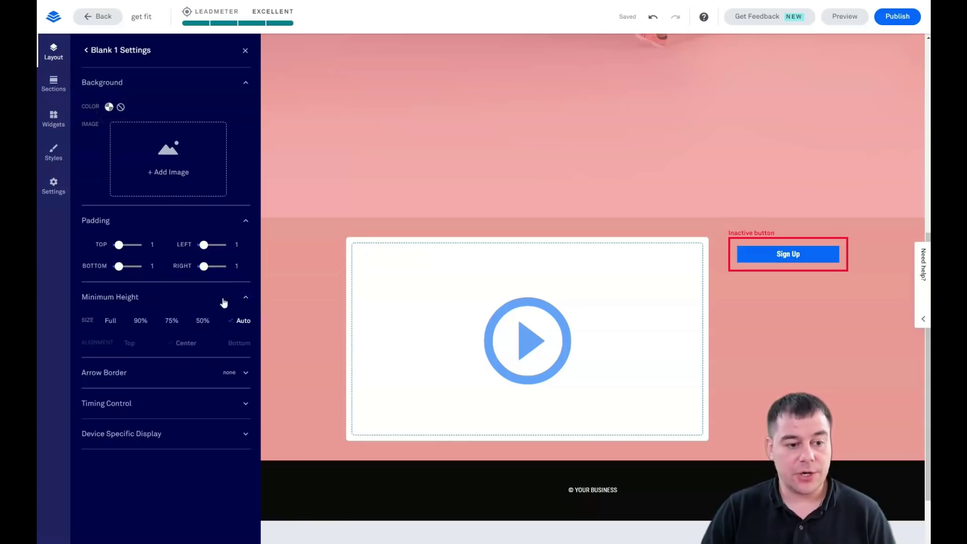
# Try minimum heights of 75% and 90% on the blank section, and return it to Auto
pyautogui.click(205, 322)
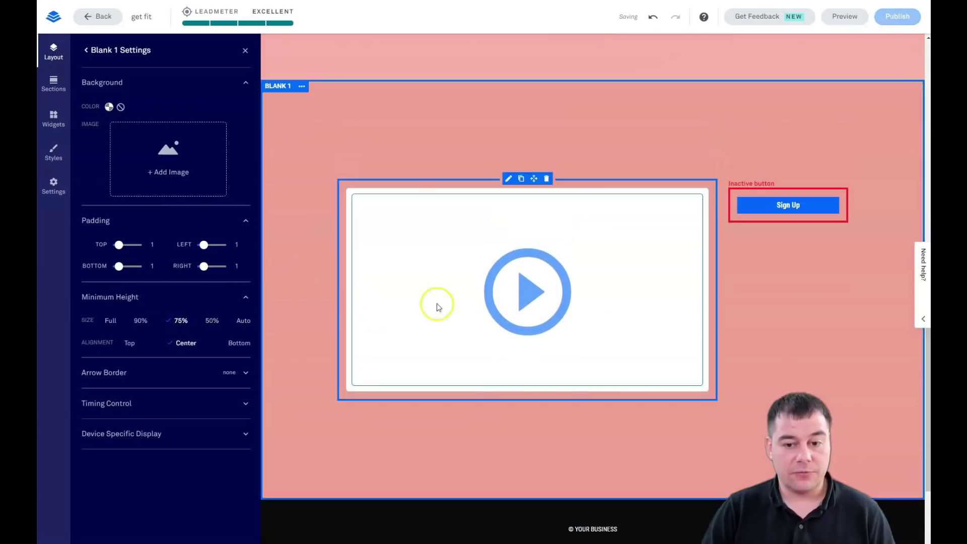
pyautogui.click(142, 324)
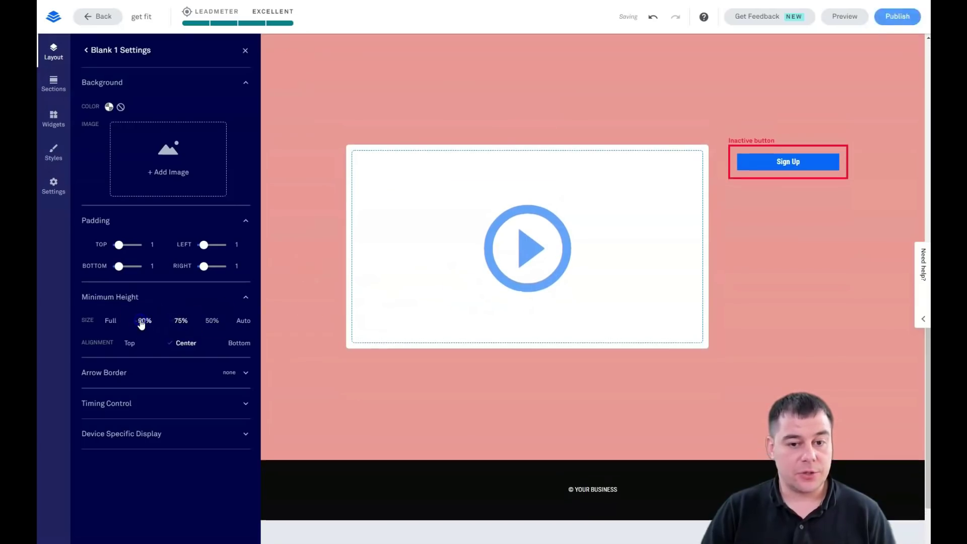
pyautogui.click(245, 323)
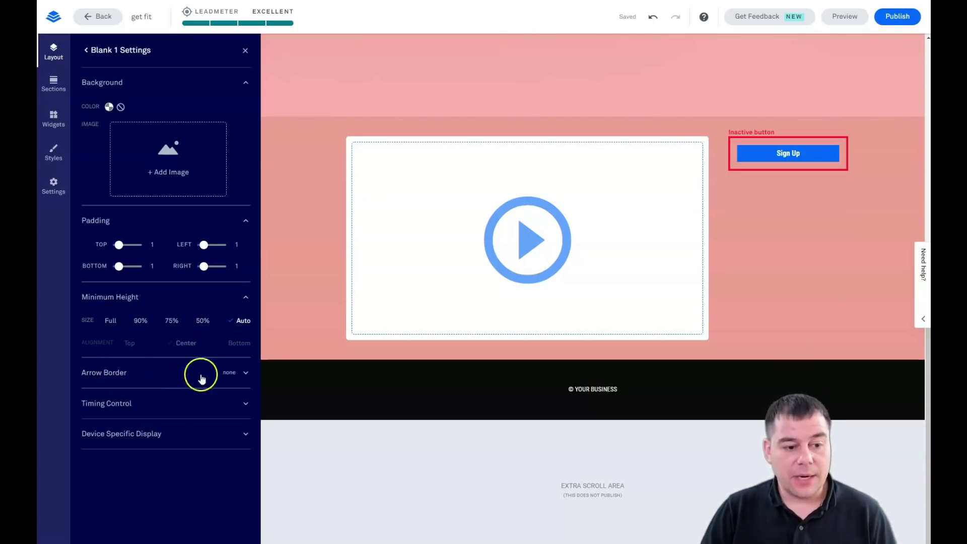
# Check the blank section's arrow border options and close the section settings
pyautogui.click(245, 374)
pyautogui.click(246, 375)
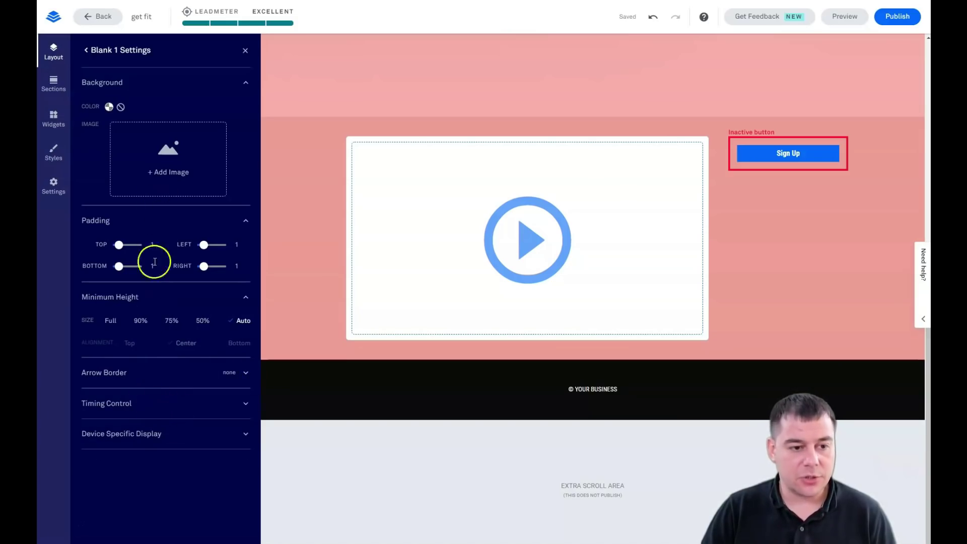
pyautogui.click(243, 52)
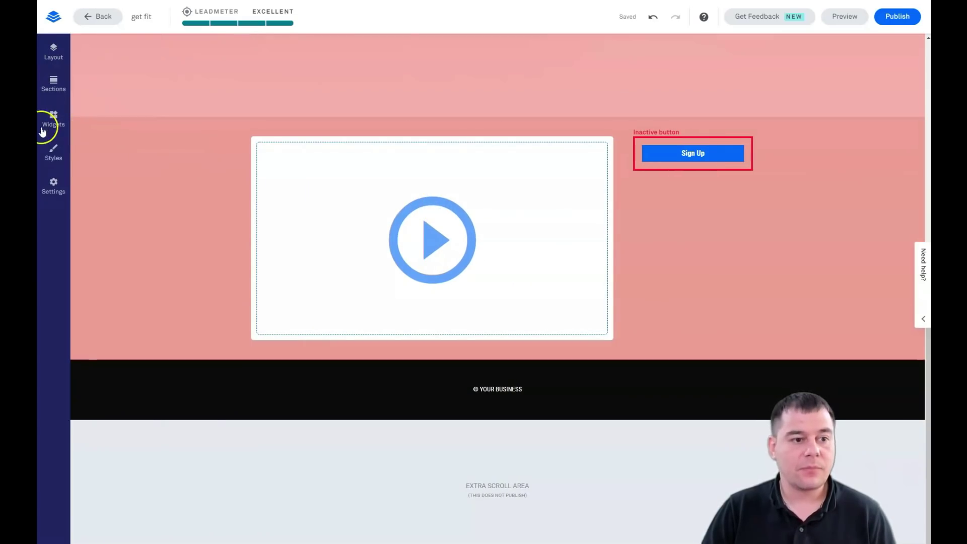
# Clear the page background color in the page styles and open the custom color picker for it
pyautogui.click(53, 154)
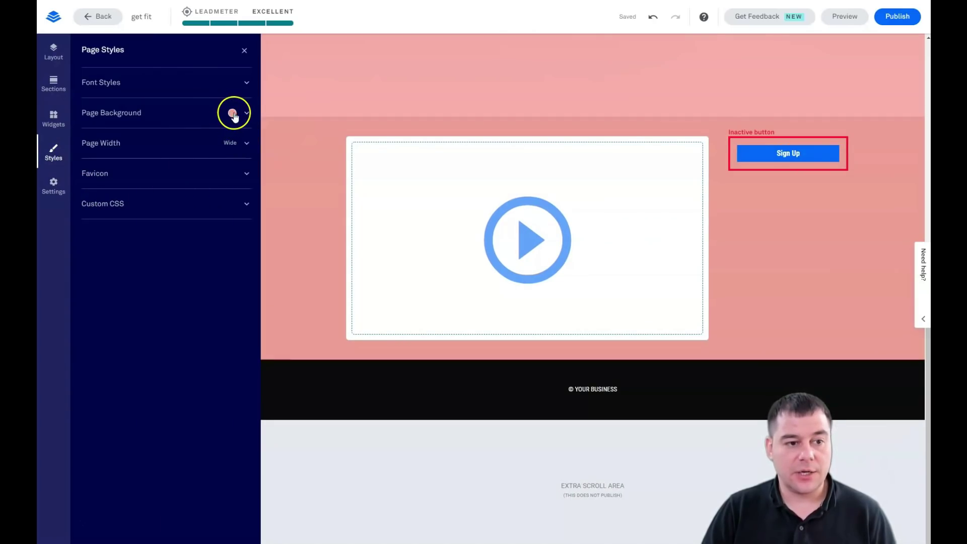
pyautogui.click(247, 115)
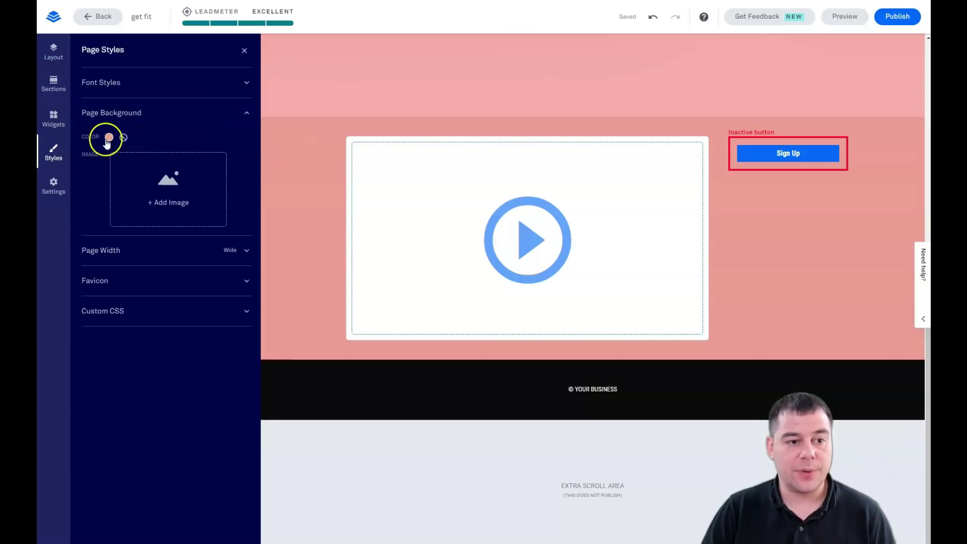
pyautogui.click(123, 139)
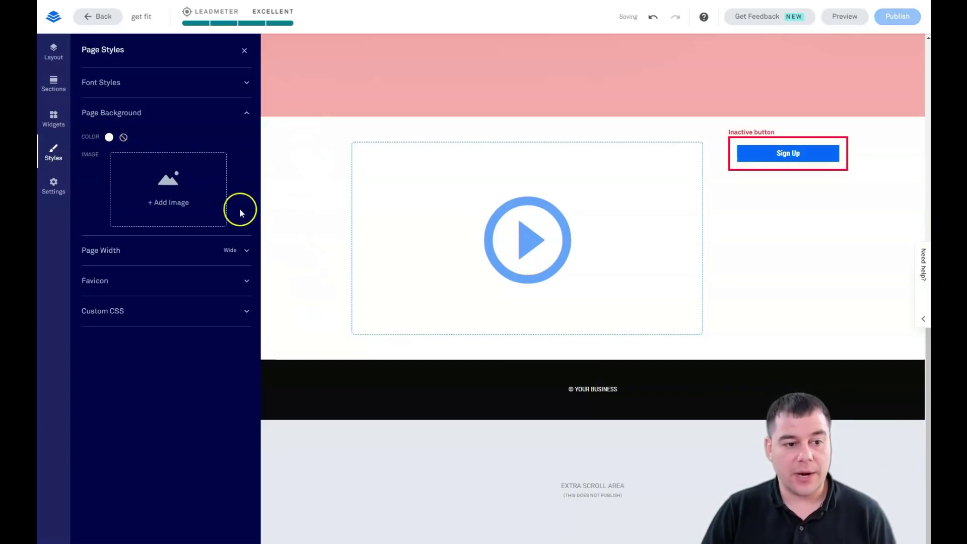
pyautogui.click(109, 139)
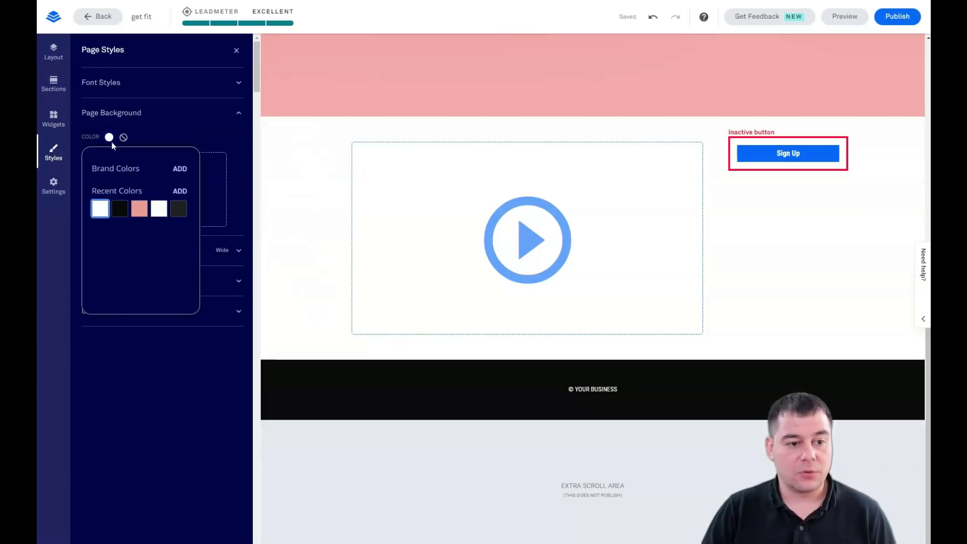
pyautogui.click(179, 191)
# Try custom page background colors, including light pink F1ABAB, dark red AC2A2A and pale pink E3CECE
pyautogui.moveTo(119, 187); pyautogui.dragTo(113, 177)
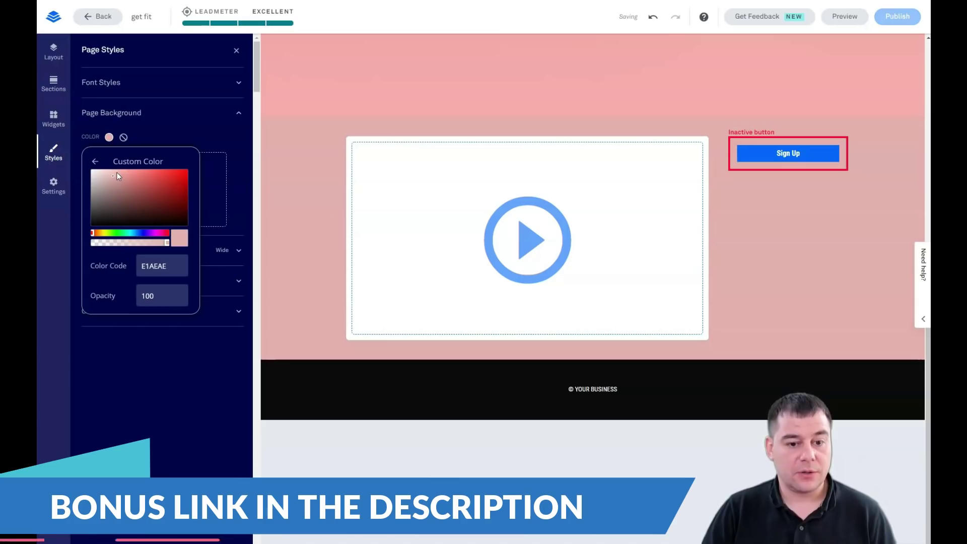
pyautogui.moveTo(116, 175); pyautogui.dragTo(119, 172)
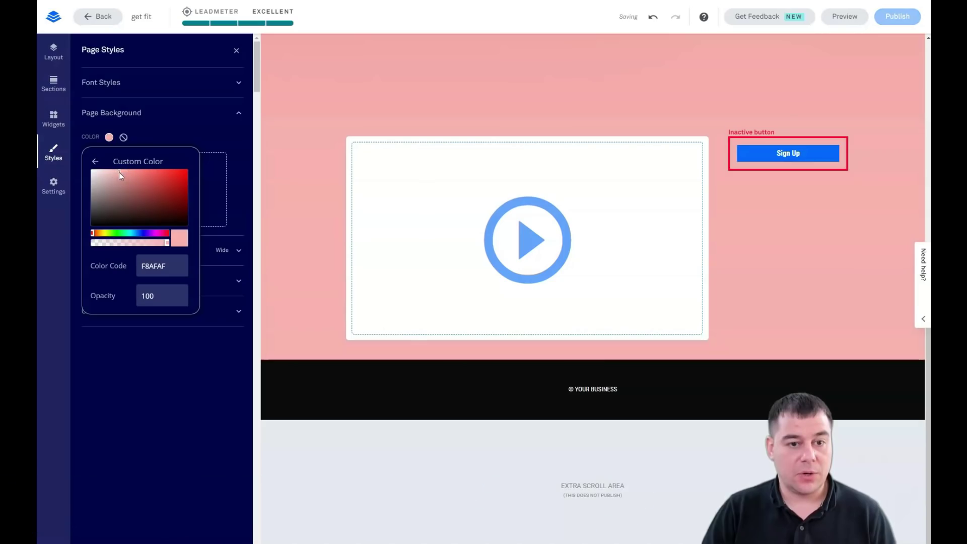
pyautogui.moveTo(119, 172); pyautogui.dragTo(119, 172)
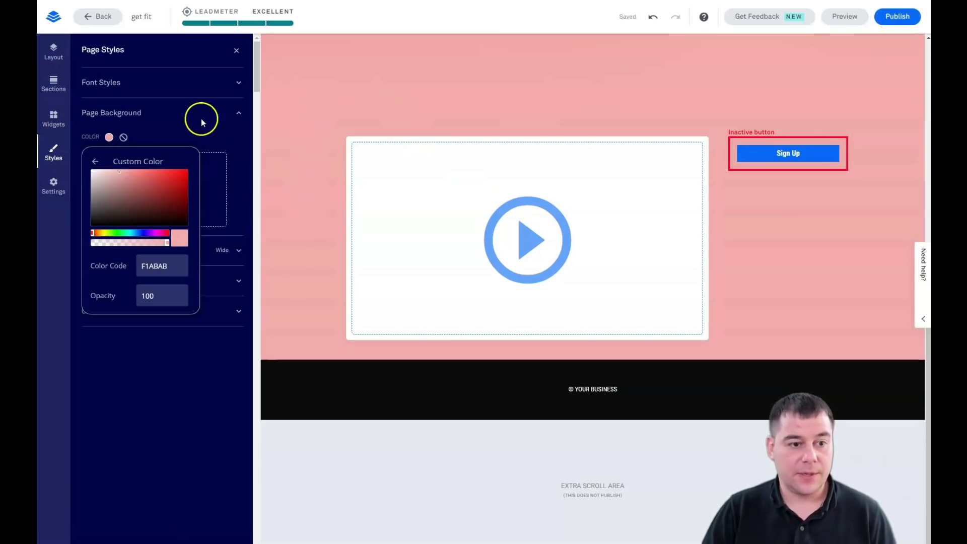
pyautogui.click(164, 187)
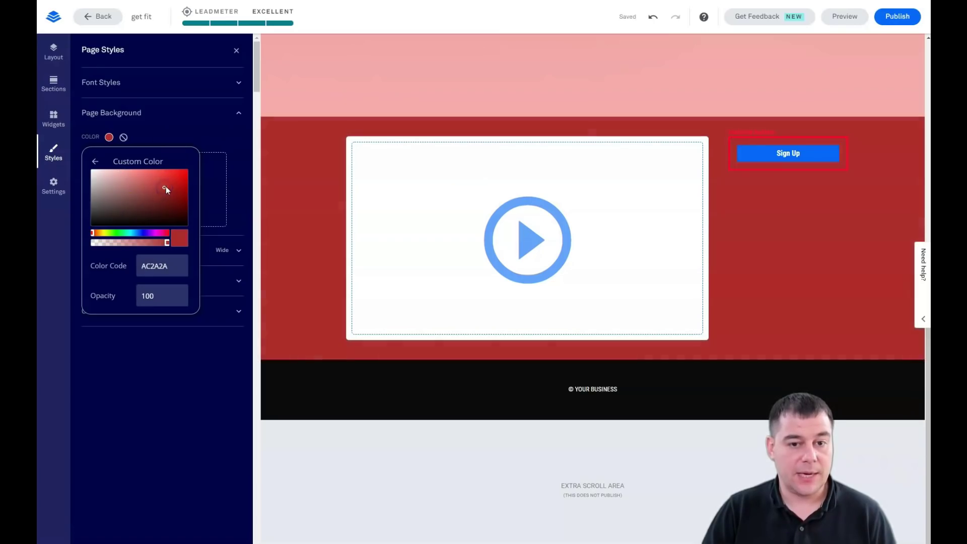
pyautogui.click(169, 175)
pyautogui.moveTo(130, 180); pyautogui.dragTo(100, 175)
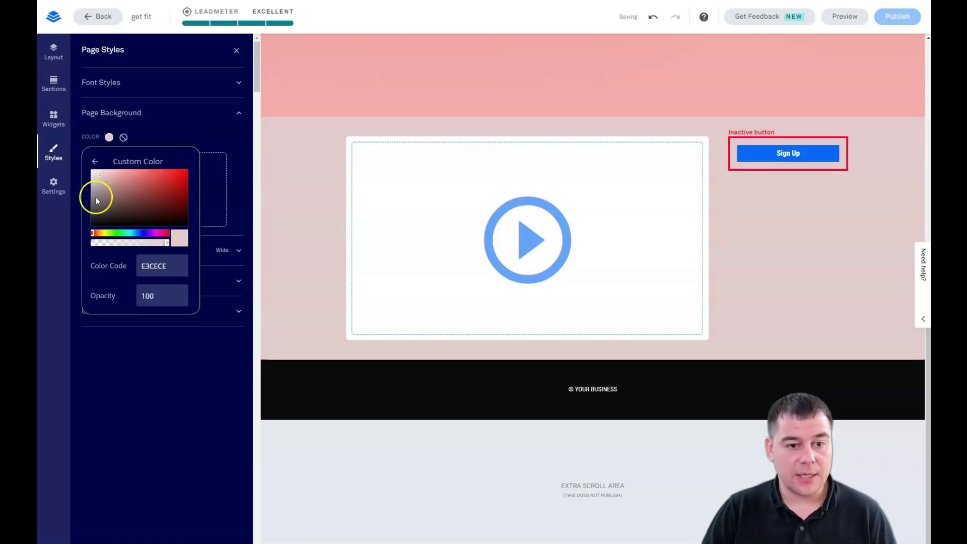
# Set the page background to the dark gray-brown custom color 625454 and close the color picker
pyautogui.click(96, 197)
pyautogui.moveTo(99, 216); pyautogui.dragTo(104, 204)
pyautogui.click(315, 151)
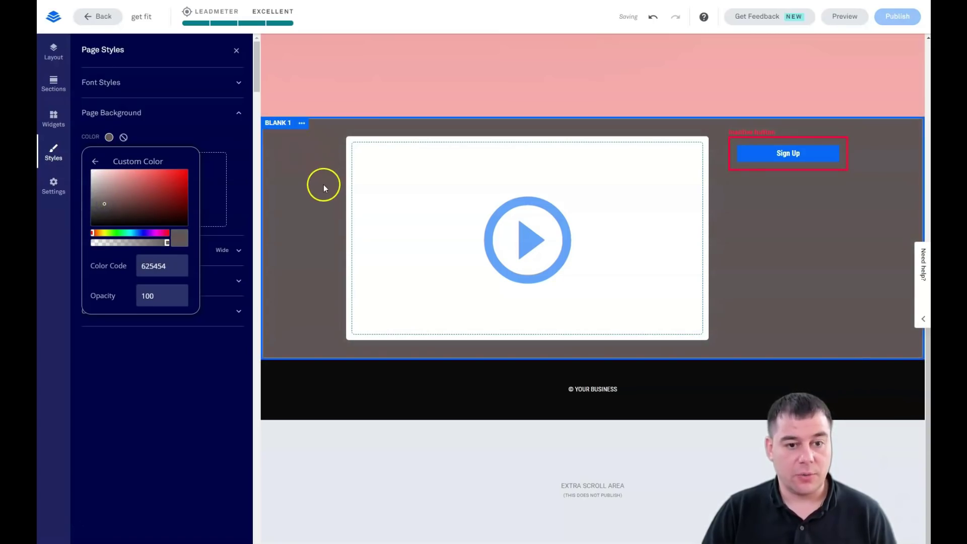
pyautogui.click(183, 136)
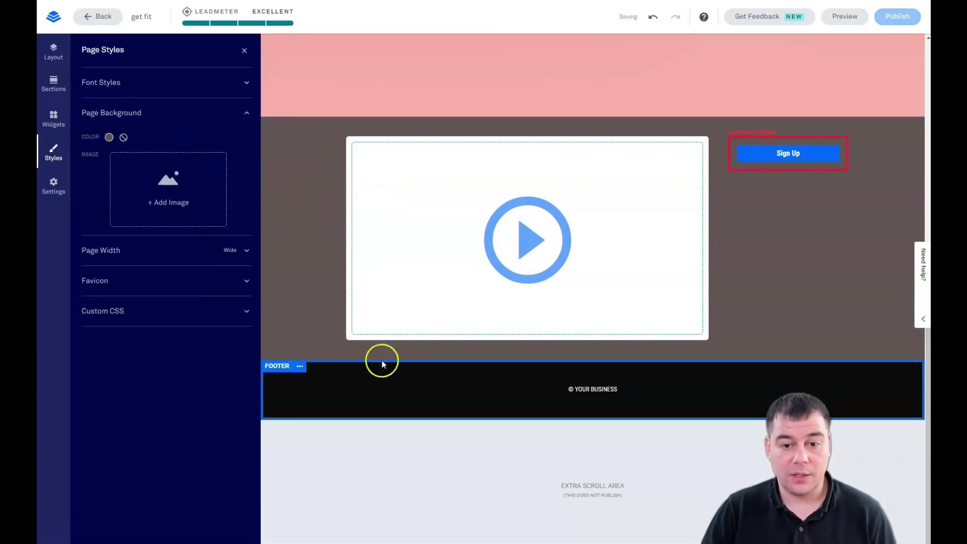
# Change the "Kick off your next phase of fitness" headline text color to white and close the text editor
pyautogui.scroll(10, 352, 212)
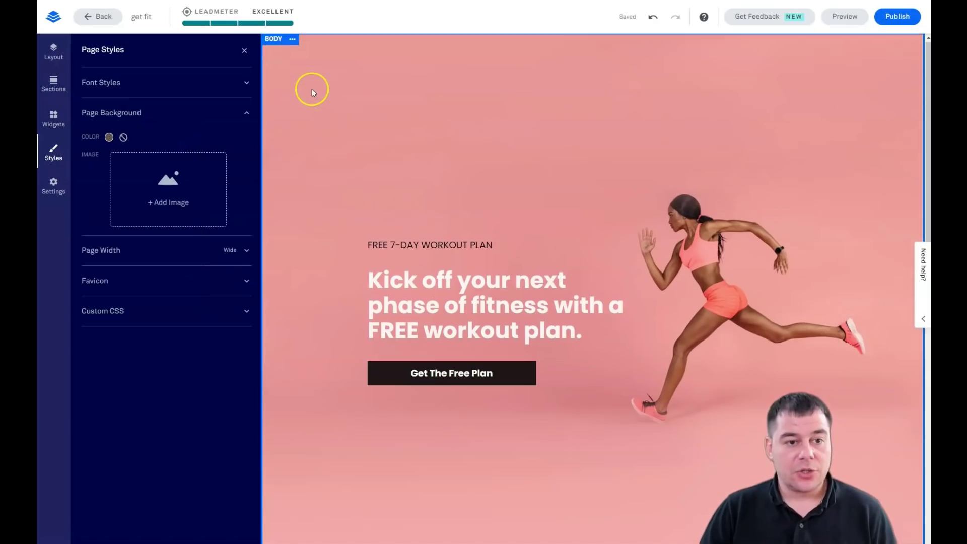
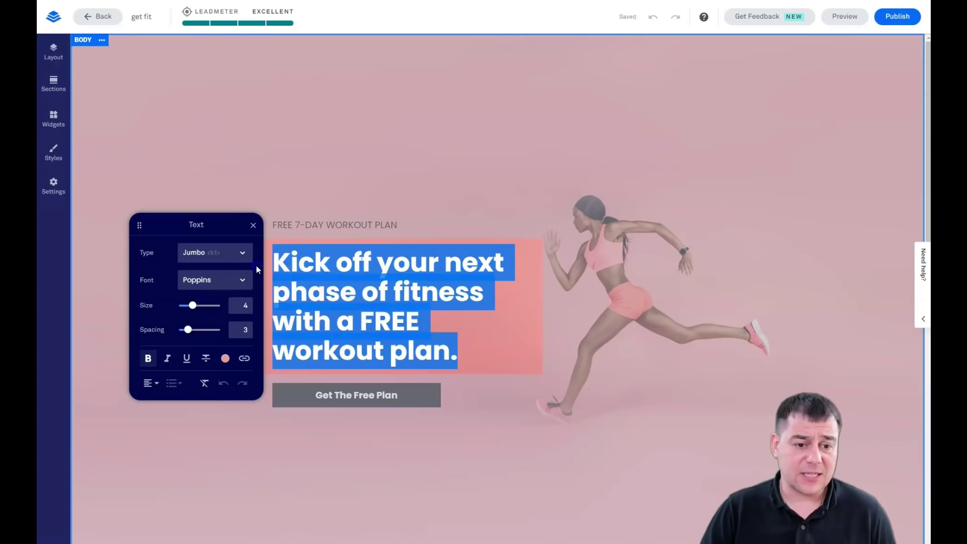
pyautogui.click(226, 358)
pyautogui.click(173, 292)
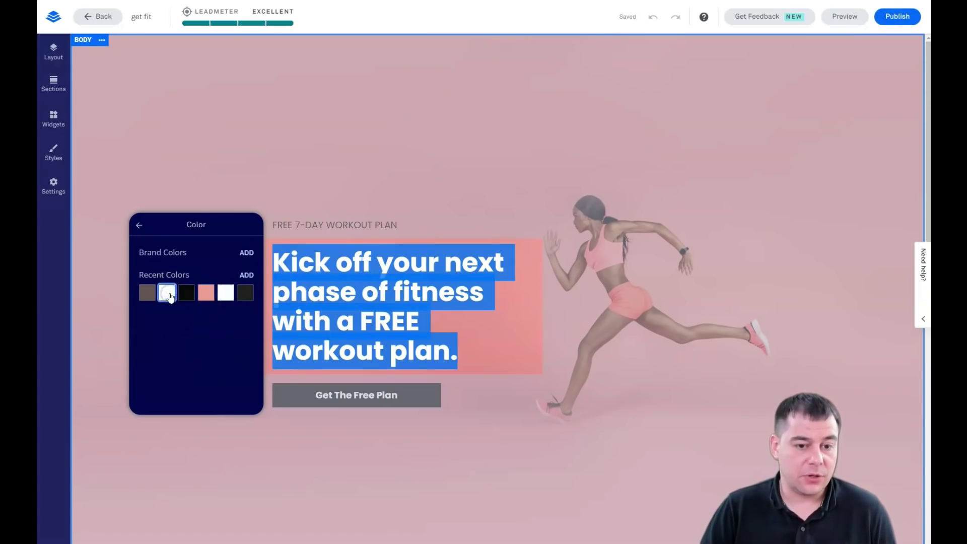
pyautogui.click(337, 119)
pyautogui.click(373, 415)
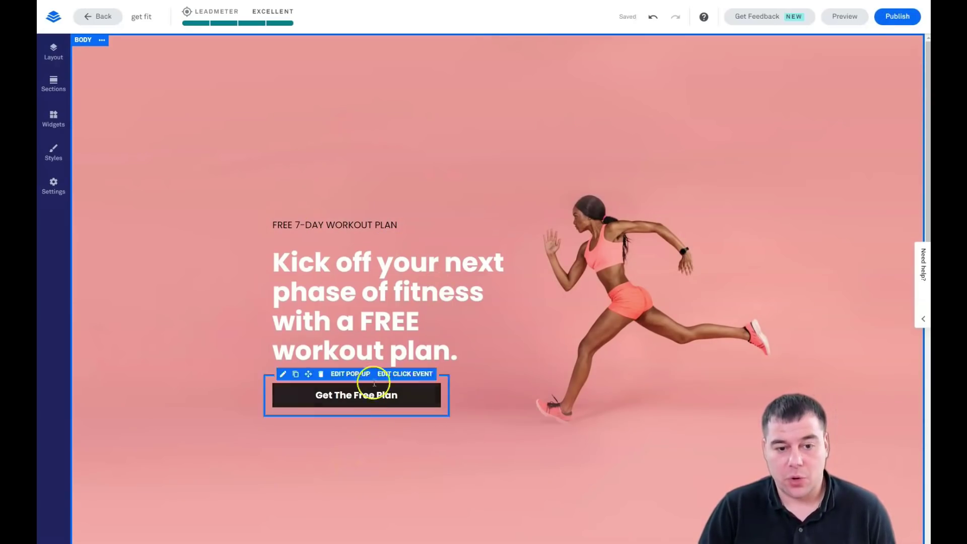
# Examine the click event options of the Get The Free Plan button, from opening a pop-up to linking to an external URL
pyautogui.scroll(-3, 507, 300)
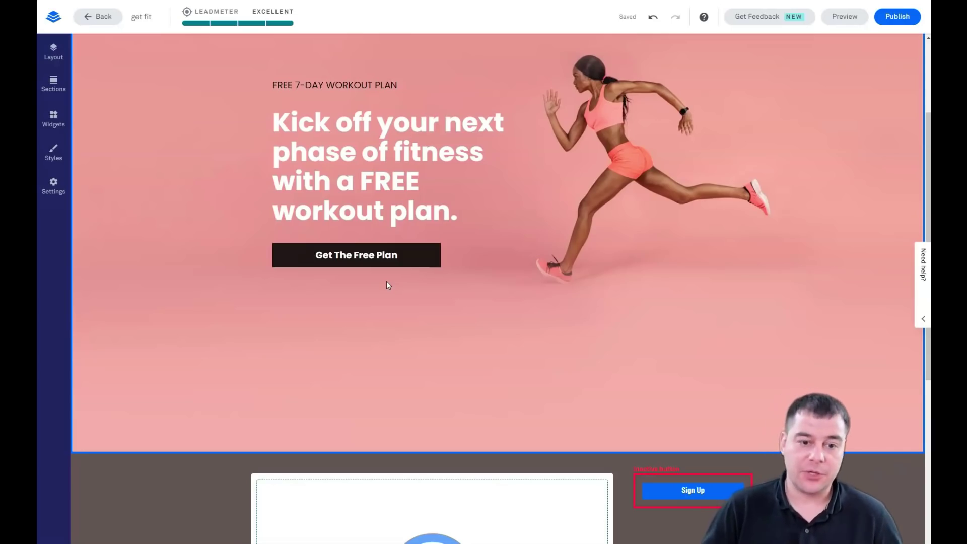
pyautogui.scroll(-3, 506, 287)
pyautogui.moveTo(680, 370)
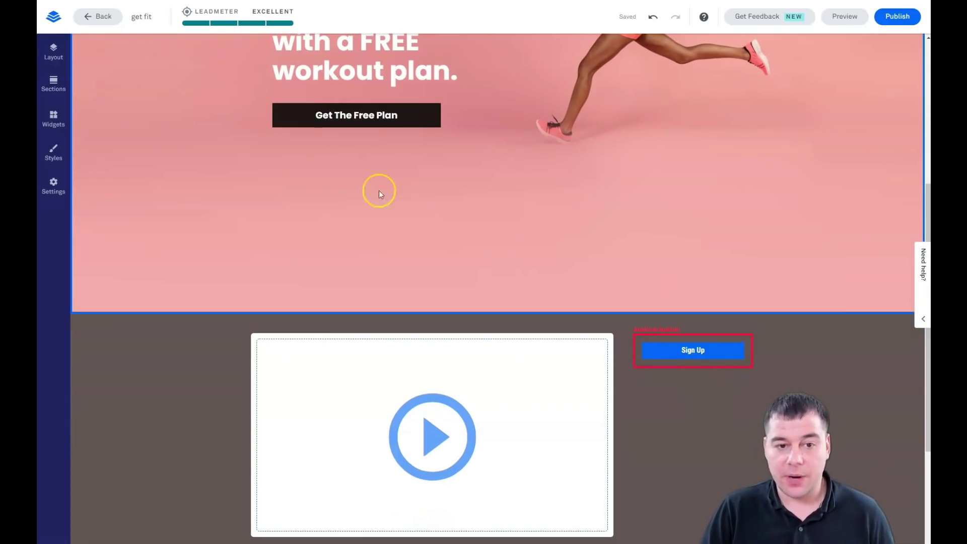
pyautogui.moveTo(335, 109)
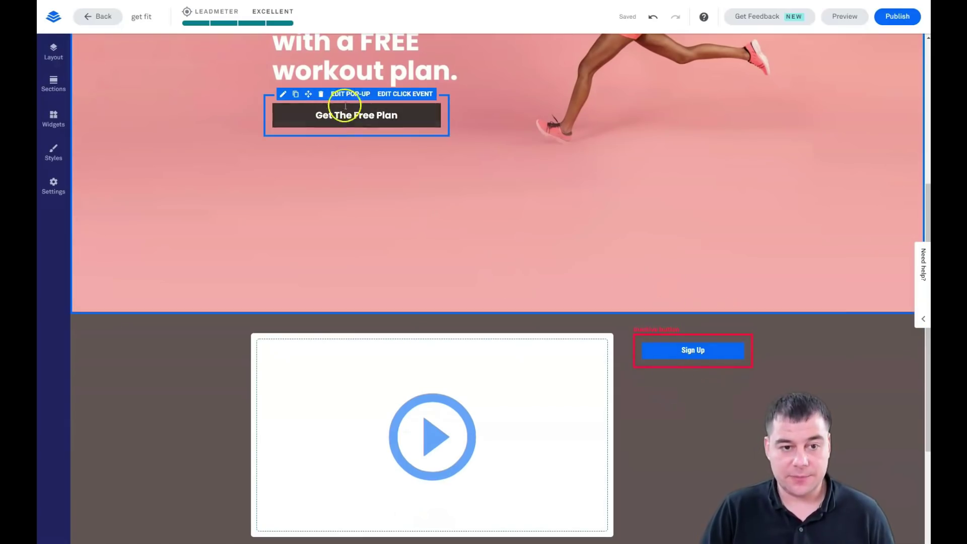
pyautogui.click(400, 96)
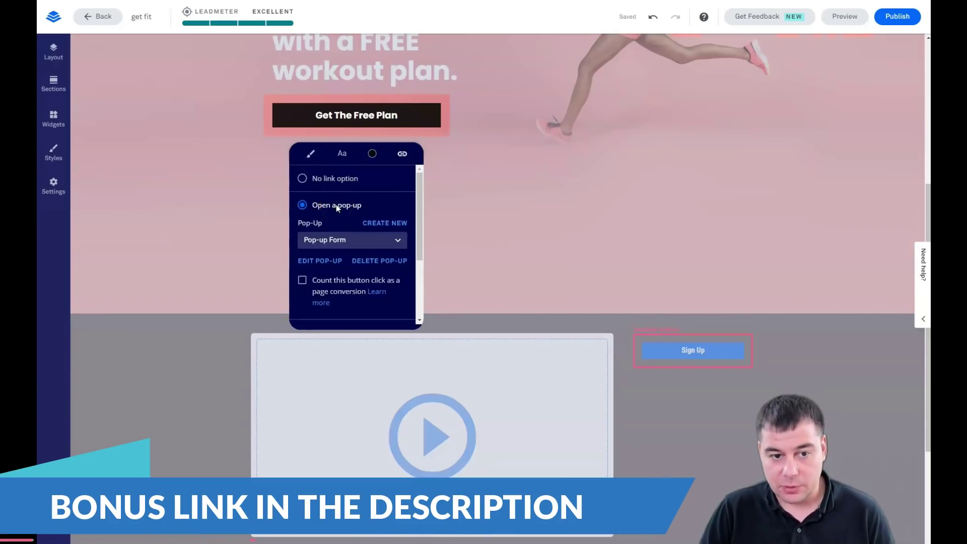
pyautogui.scroll(-2, 352, 237)
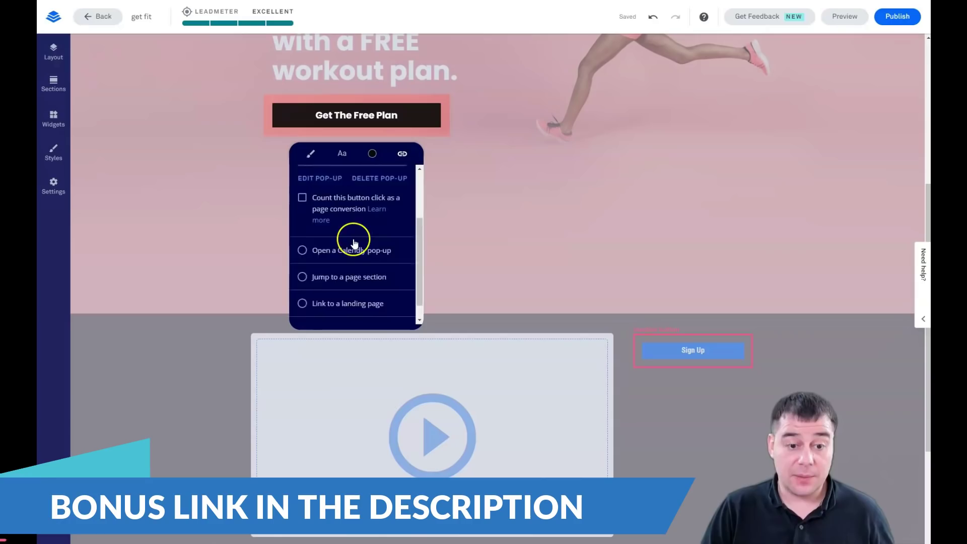
pyautogui.scroll(-1, 356, 254)
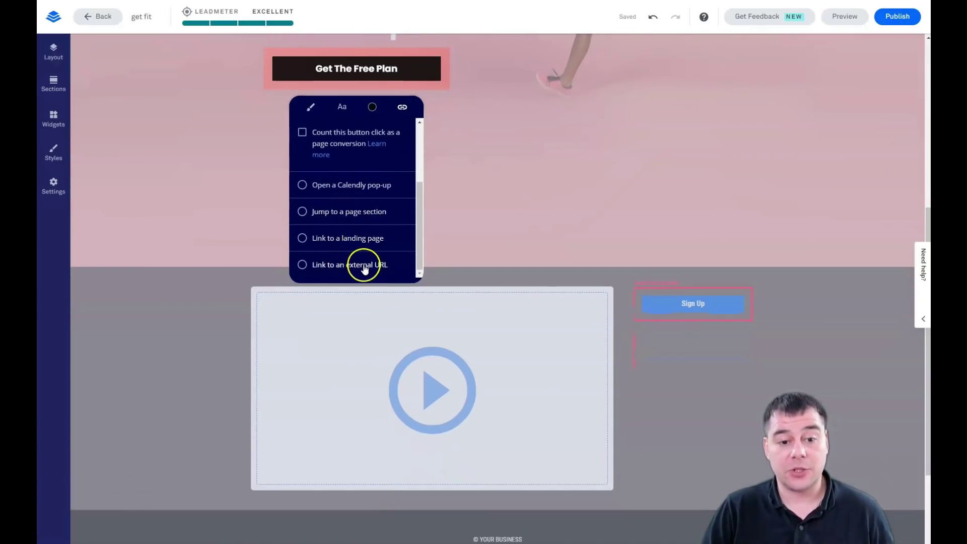
pyautogui.scroll(2, 361, 252)
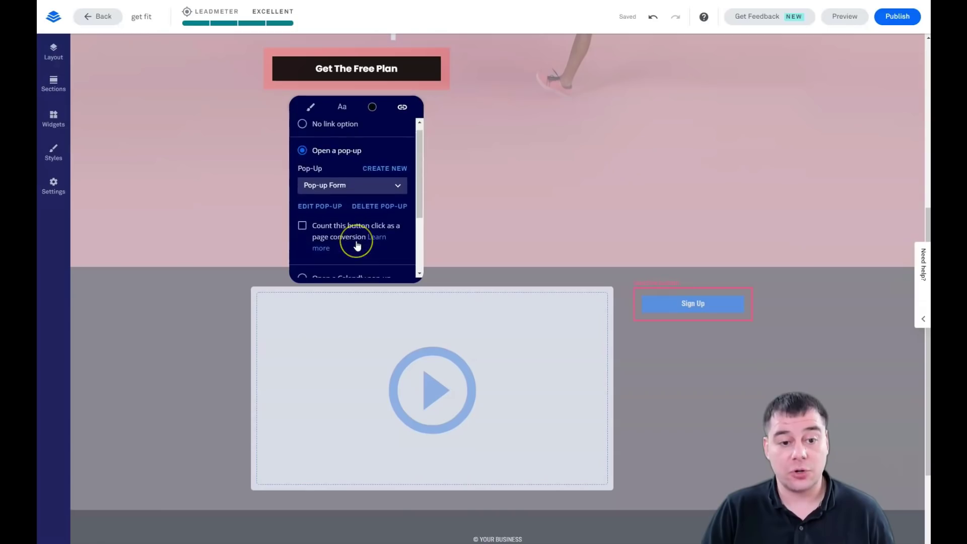
# Open the button's pop-up form for editing and bring up the available services for adding a form integration
pyautogui.click(322, 215)
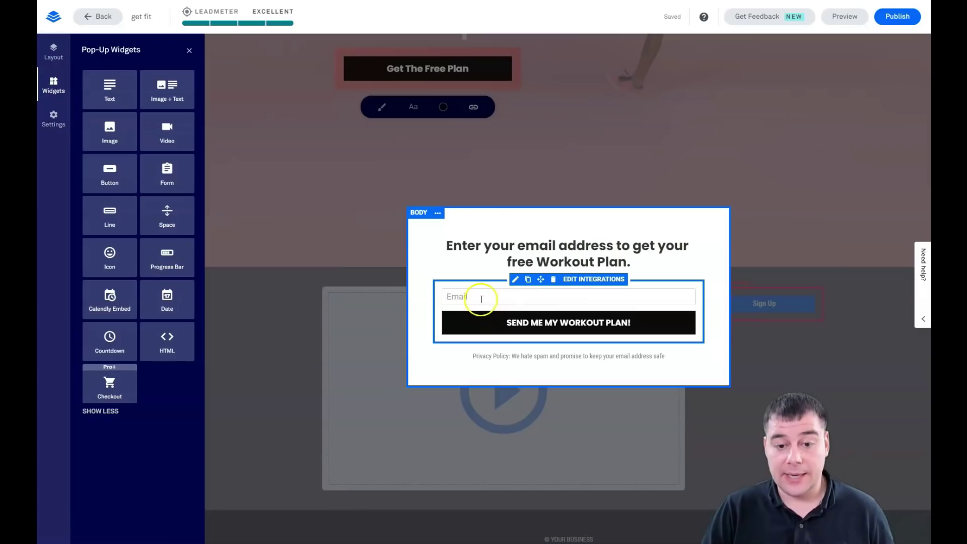
pyautogui.click(600, 281)
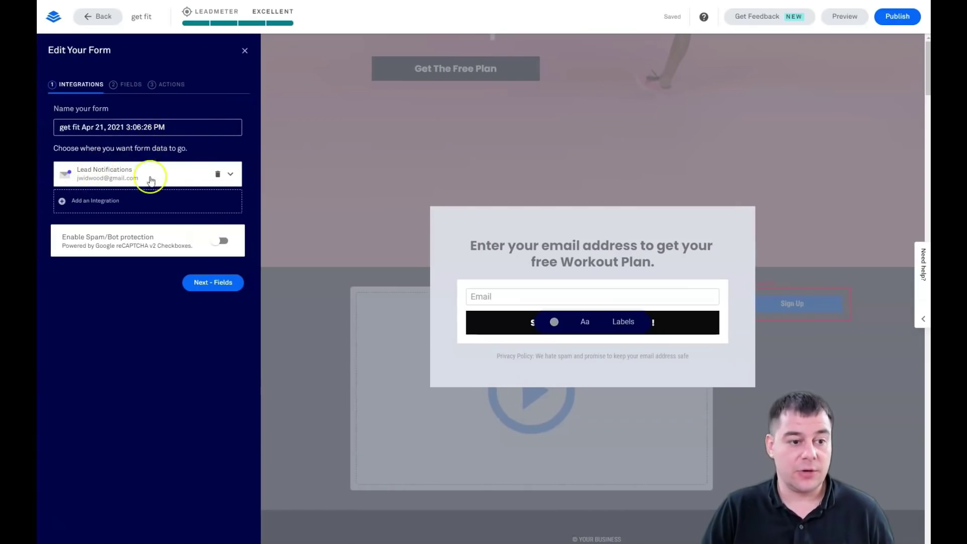
pyautogui.click(98, 201)
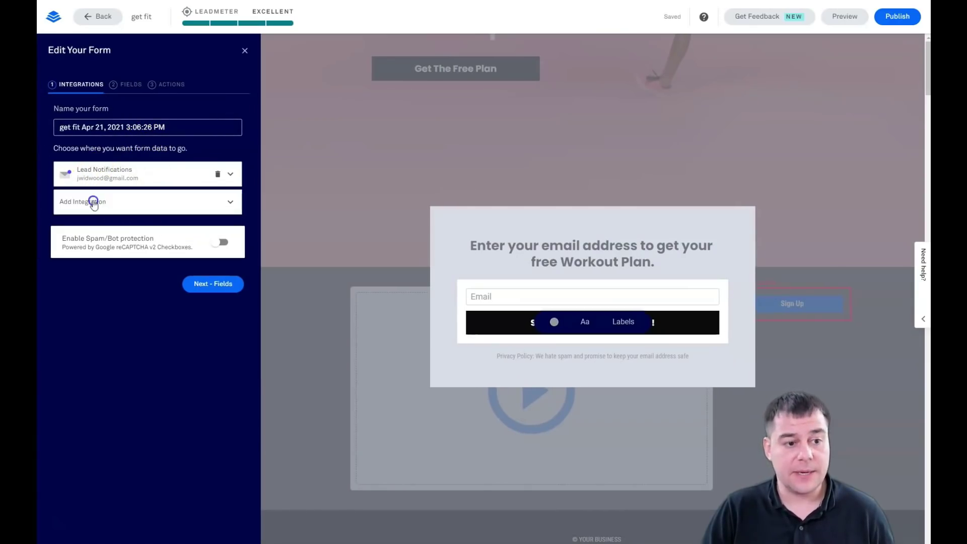
pyautogui.click(74, 284)
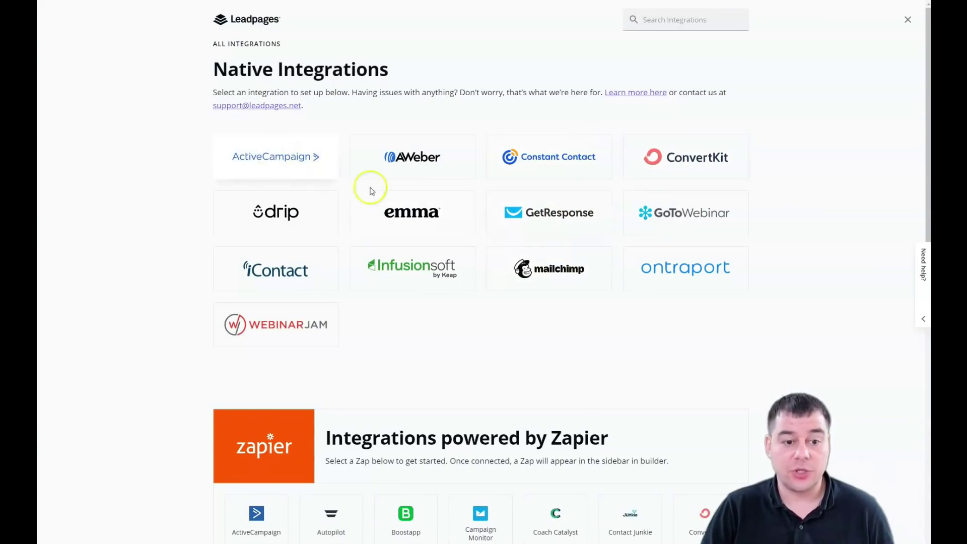
# Look through the native integrations and the Zapier-powered integrations, and return to the pop-up form editor
pyautogui.scroll(-2, 557, 317)
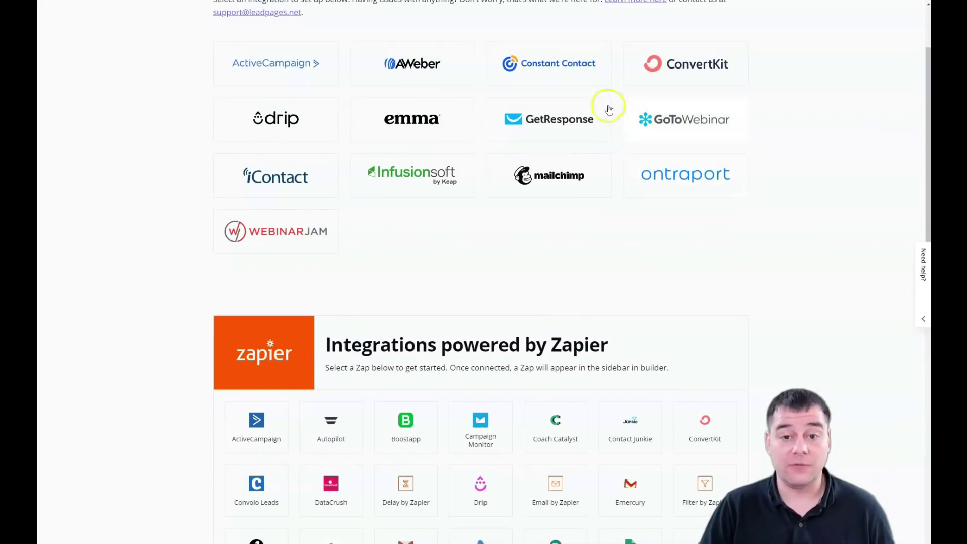
pyautogui.scroll(-4, 579, 191)
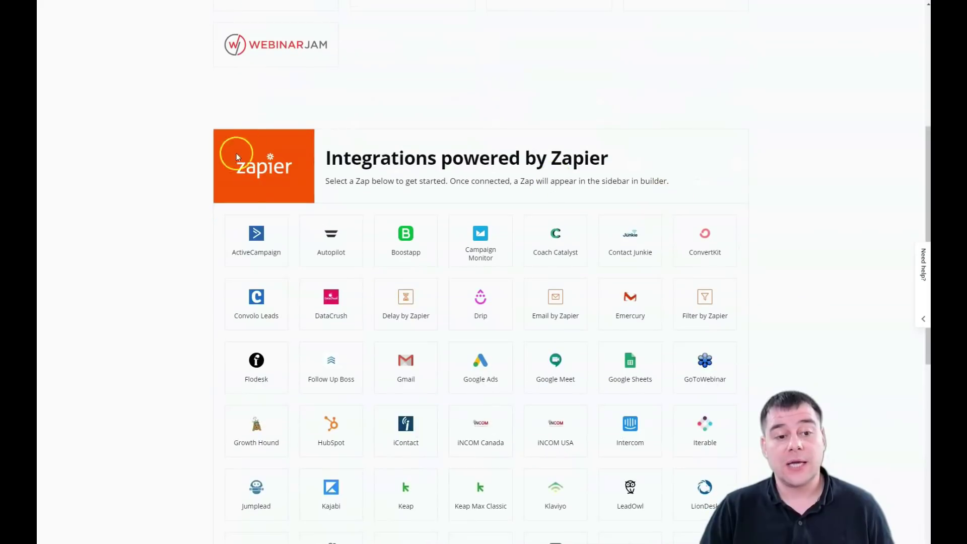
pyautogui.scroll(-2, 613, 220)
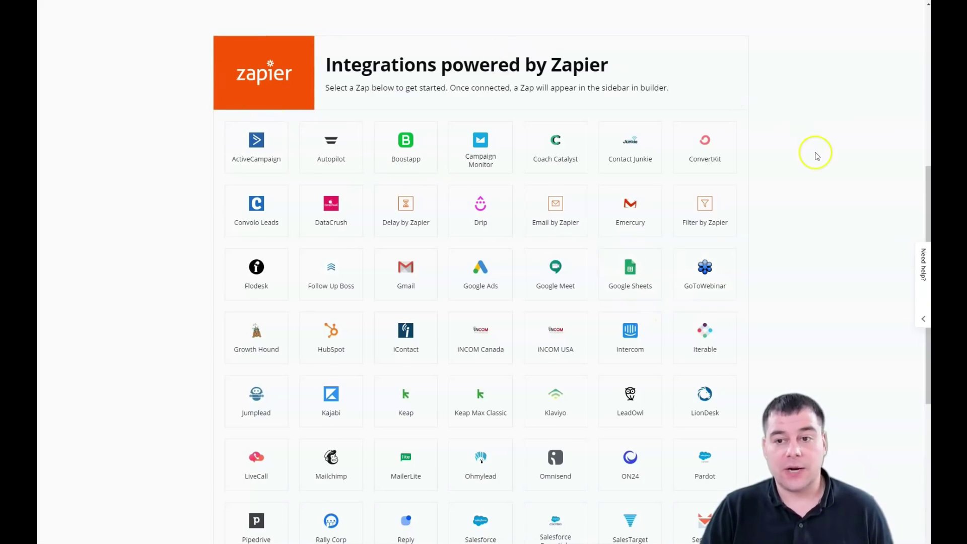
pyautogui.scroll(7, 811, 151)
pyautogui.click(908, 20)
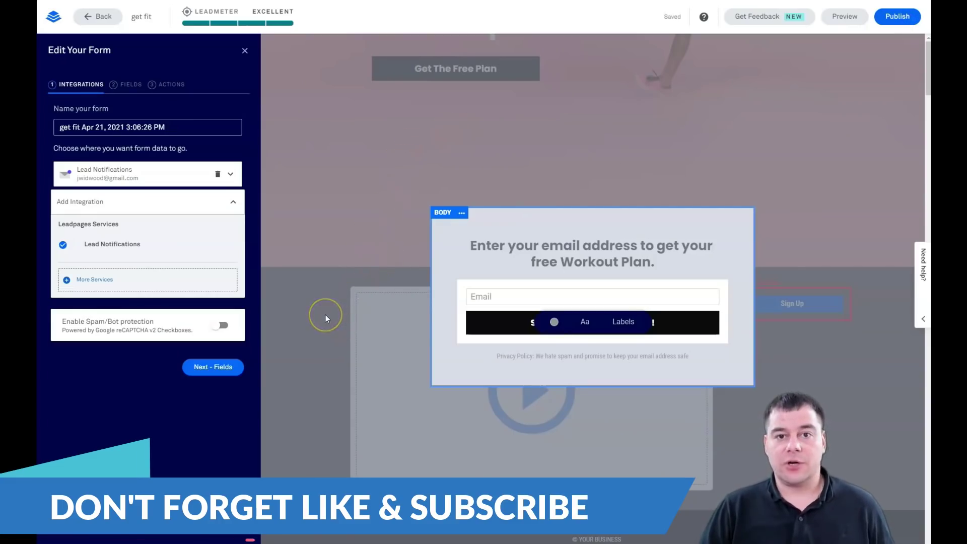
pyautogui.click(325, 283)
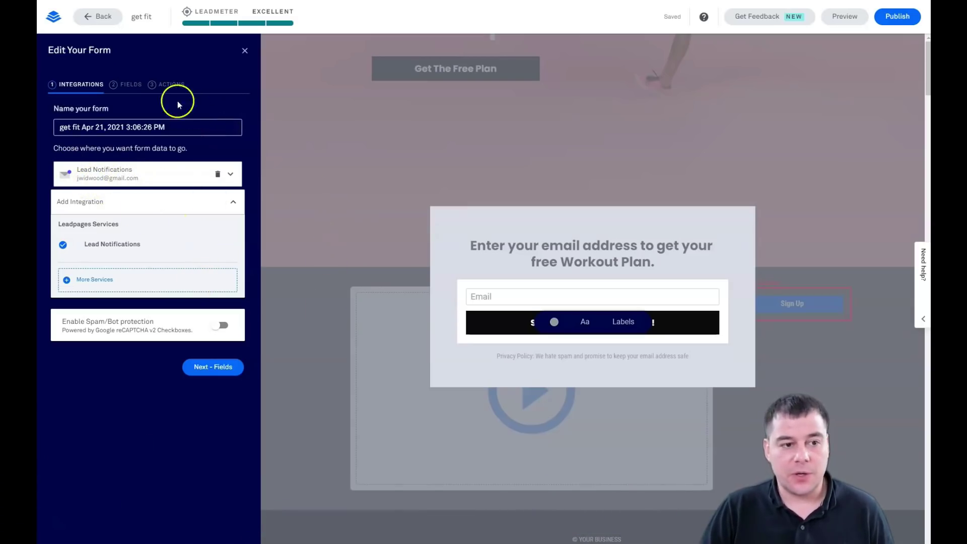
# Add a First Name field to the pop-up form and move it above the Email field
pyautogui.click(122, 85)
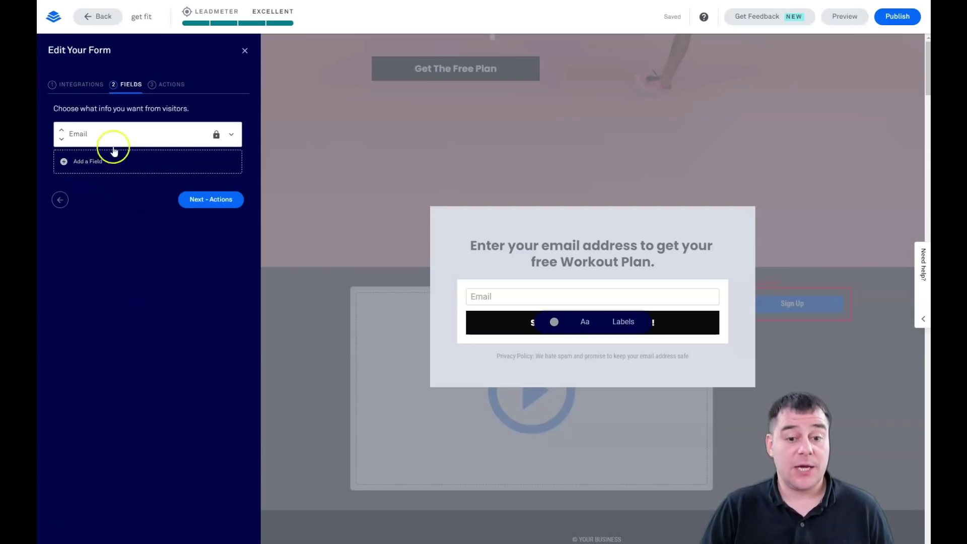
pyautogui.click(74, 160)
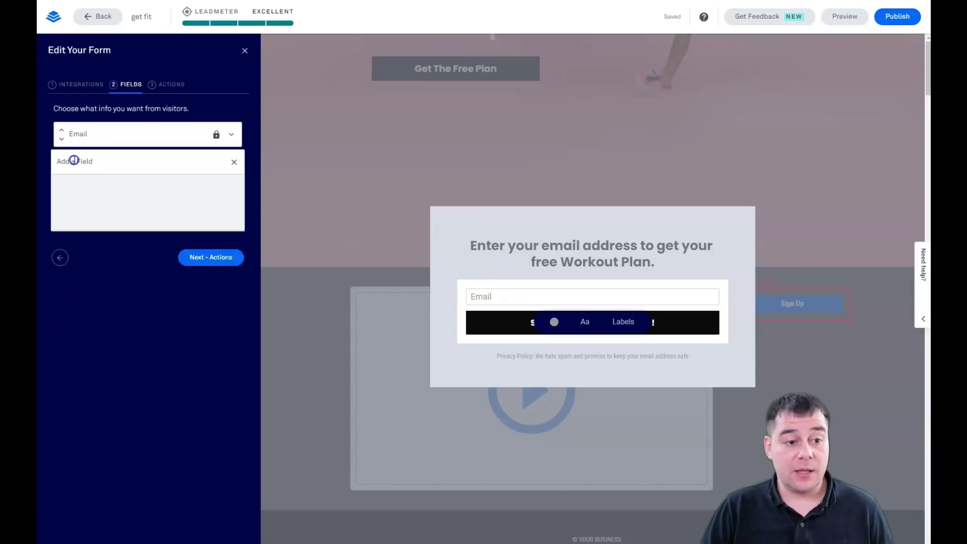
pyautogui.click(171, 216)
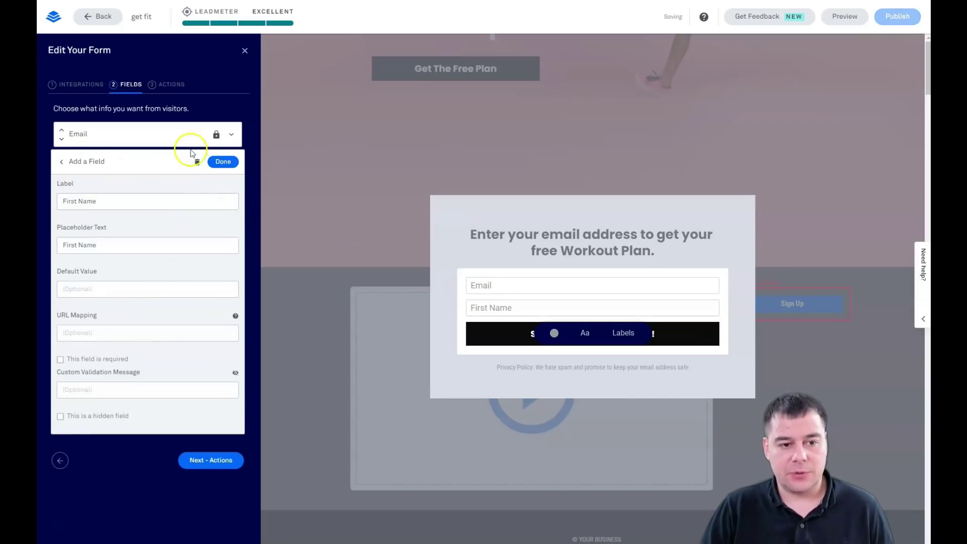
pyautogui.click(218, 161)
pyautogui.click(61, 158)
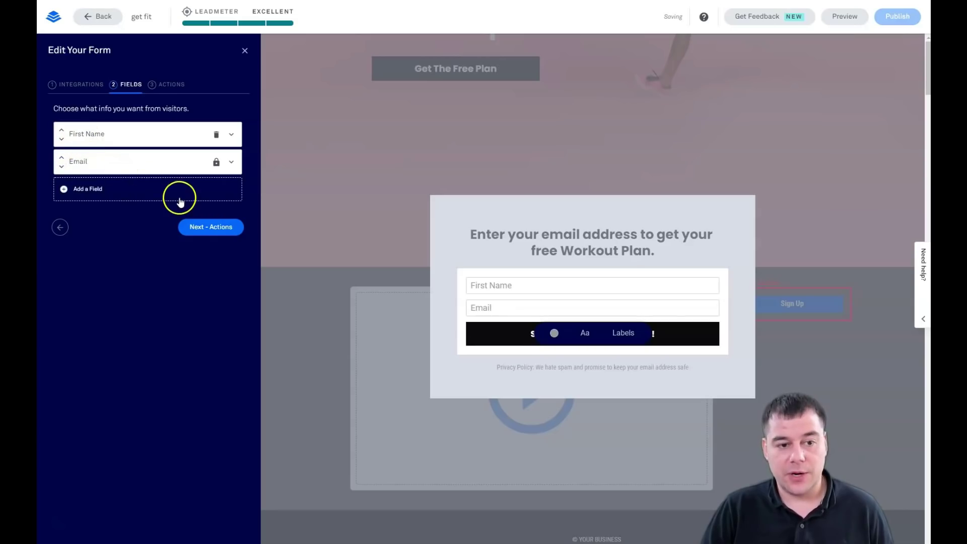
# Try out a Phone Number field on the pop-up form and delete it again
pyautogui.click(78, 190)
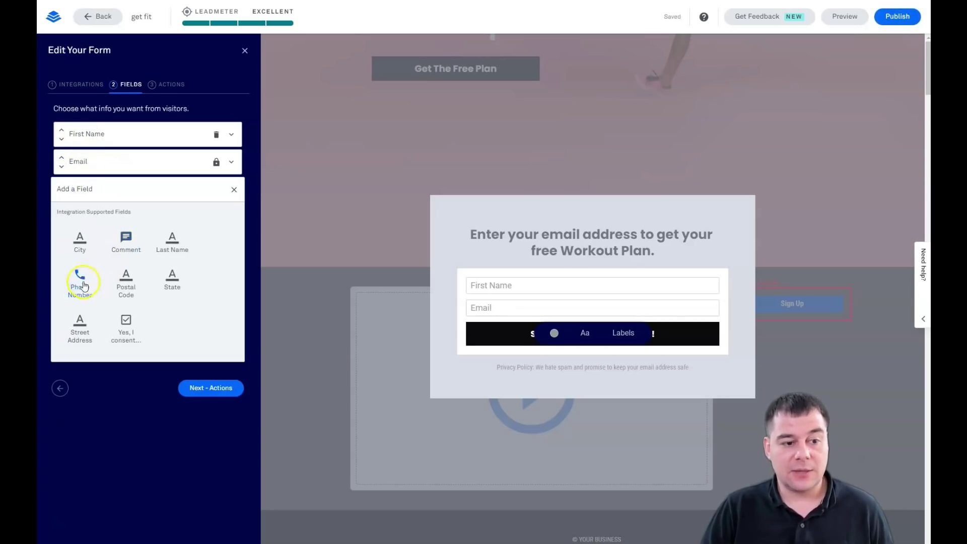
pyautogui.click(82, 278)
pyautogui.click(214, 190)
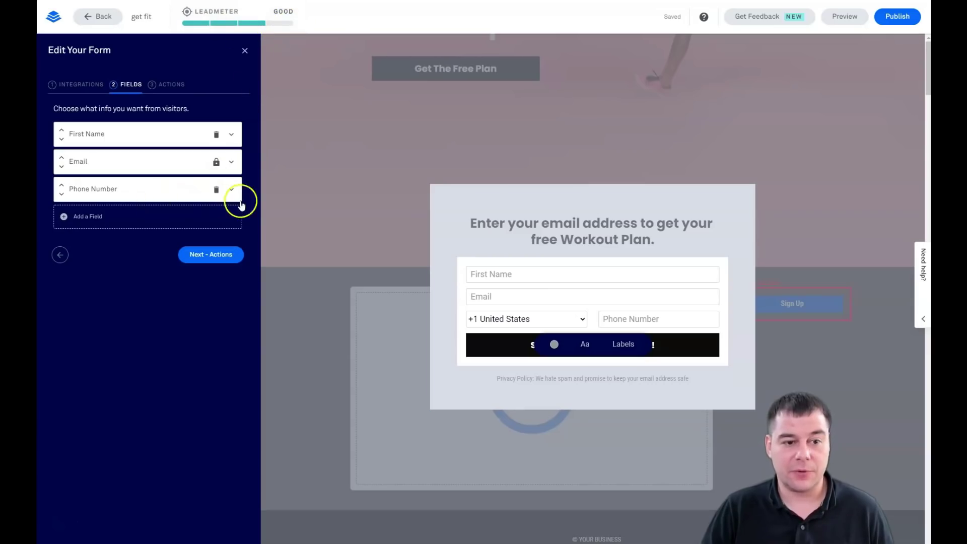
pyautogui.click(216, 191)
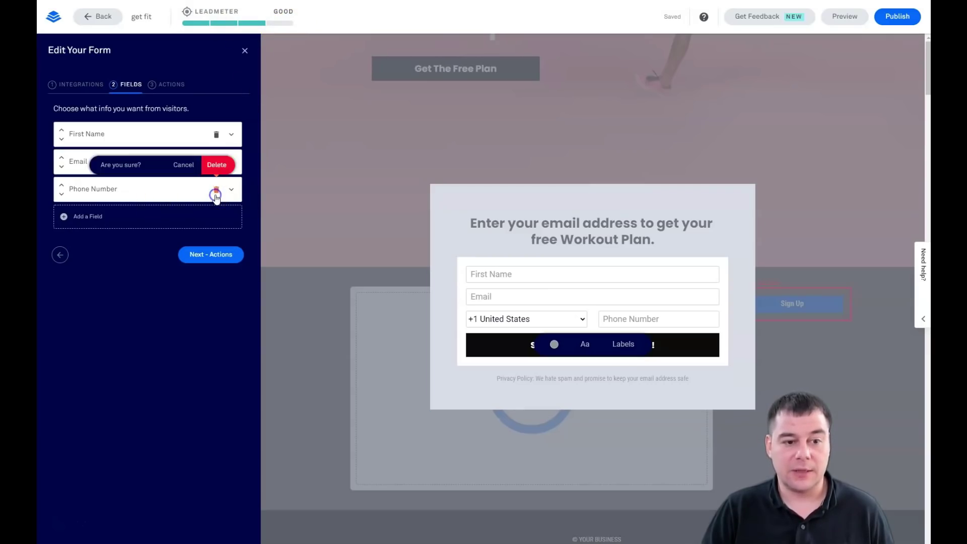
pyautogui.click(216, 162)
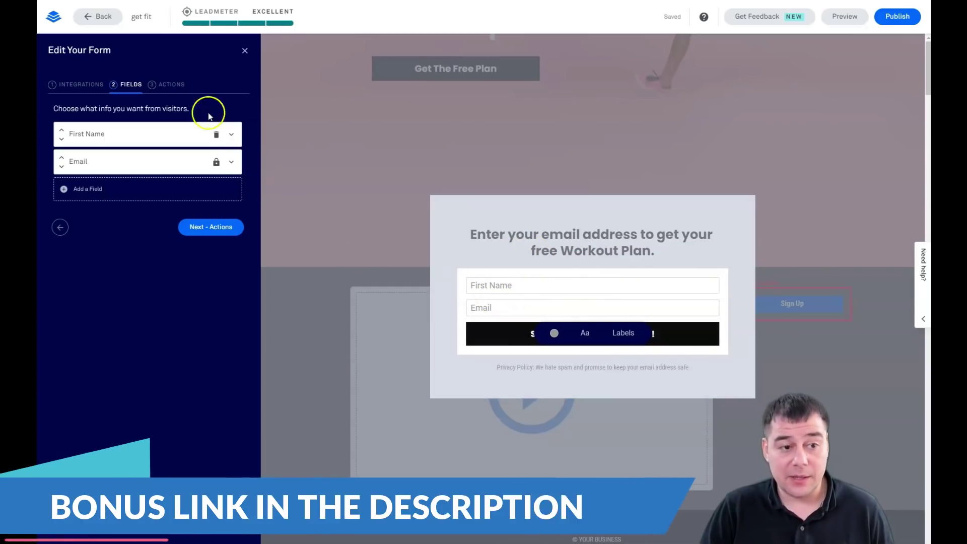
# Review the form's post-submission destinations and lead magnet option, and leave the form editor
pyautogui.click(168, 89)
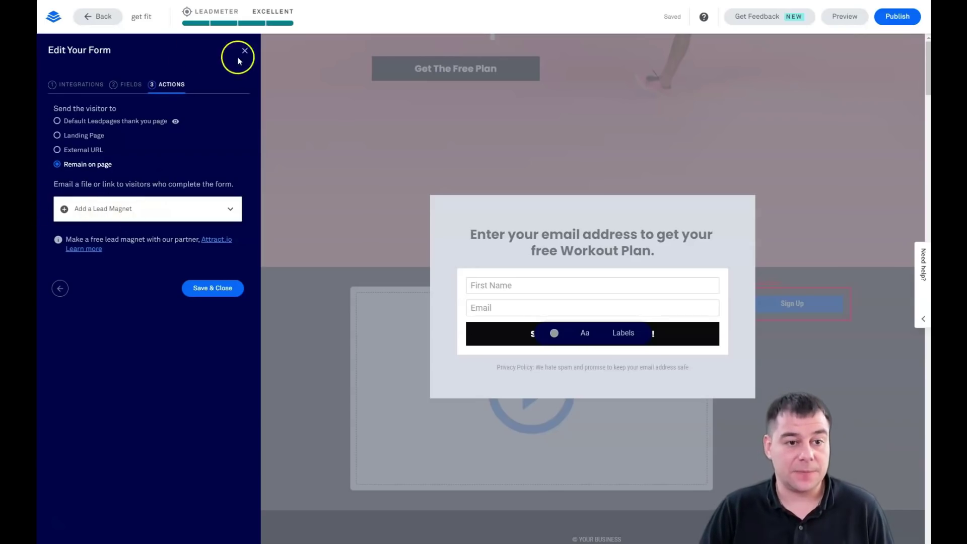
pyautogui.click(302, 182)
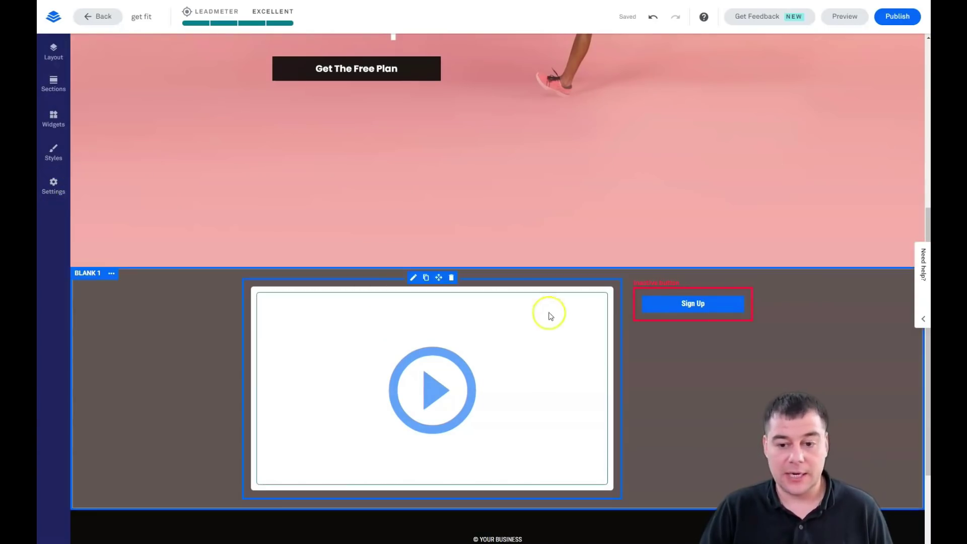
# Set the Sign Up button's click event to open the existing Pop-up Form
pyautogui.moveTo(651, 283)
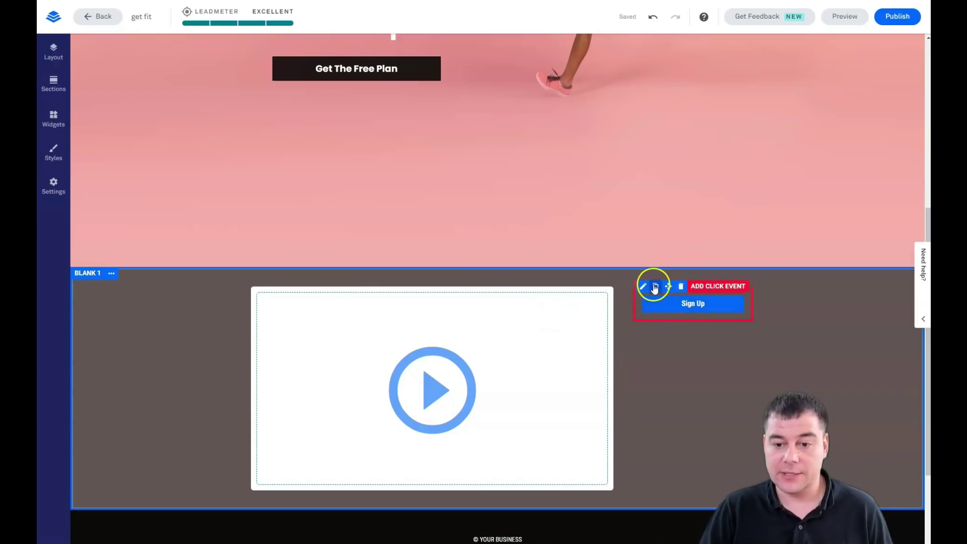
pyautogui.click(709, 291)
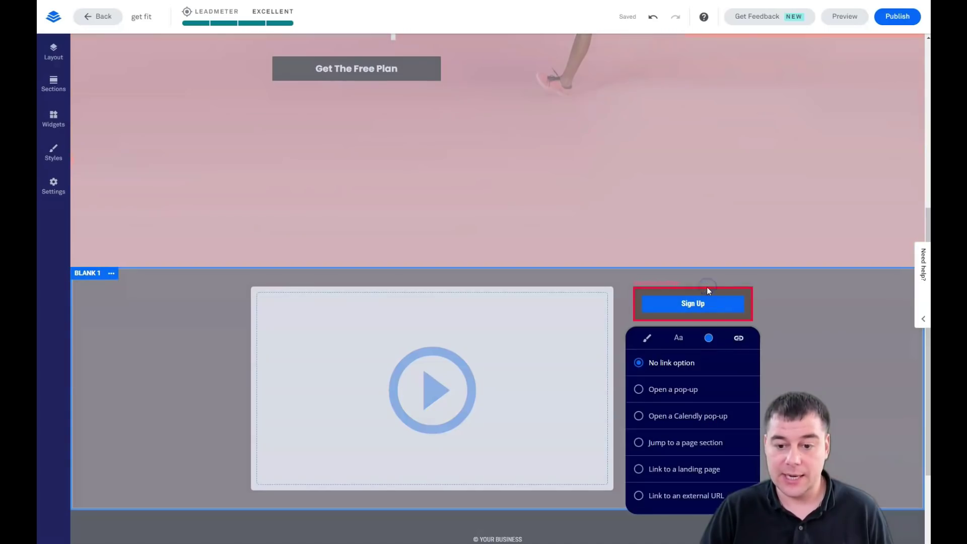
pyautogui.click(681, 392)
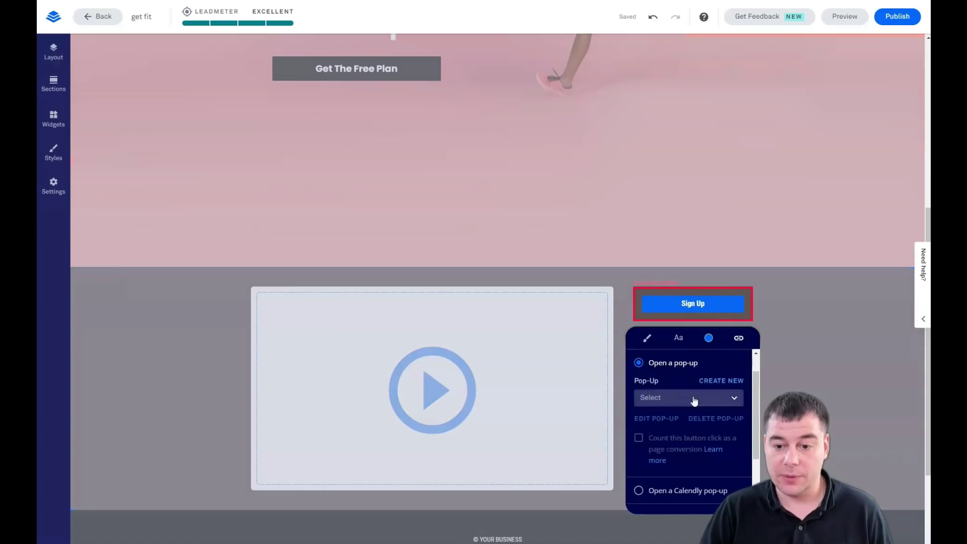
pyautogui.click(733, 396)
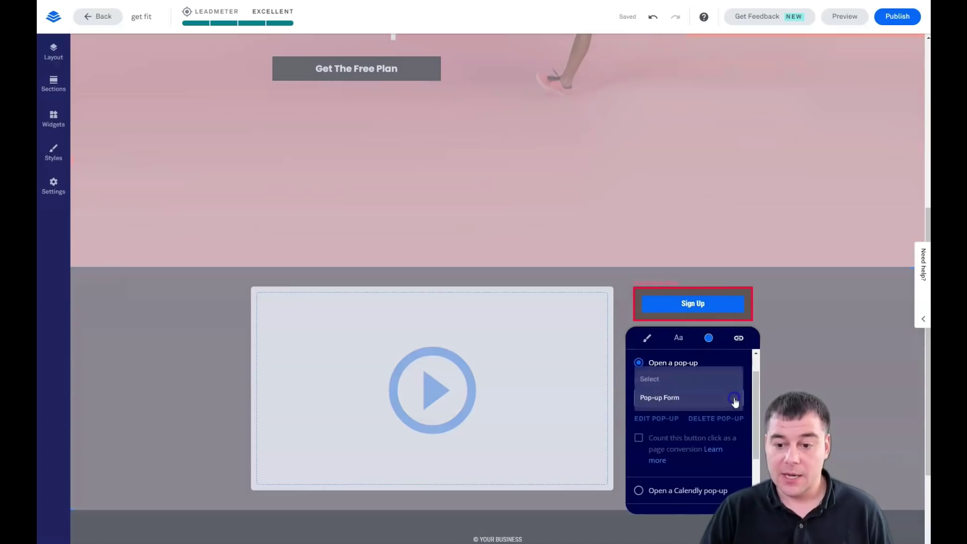
pyautogui.click(655, 398)
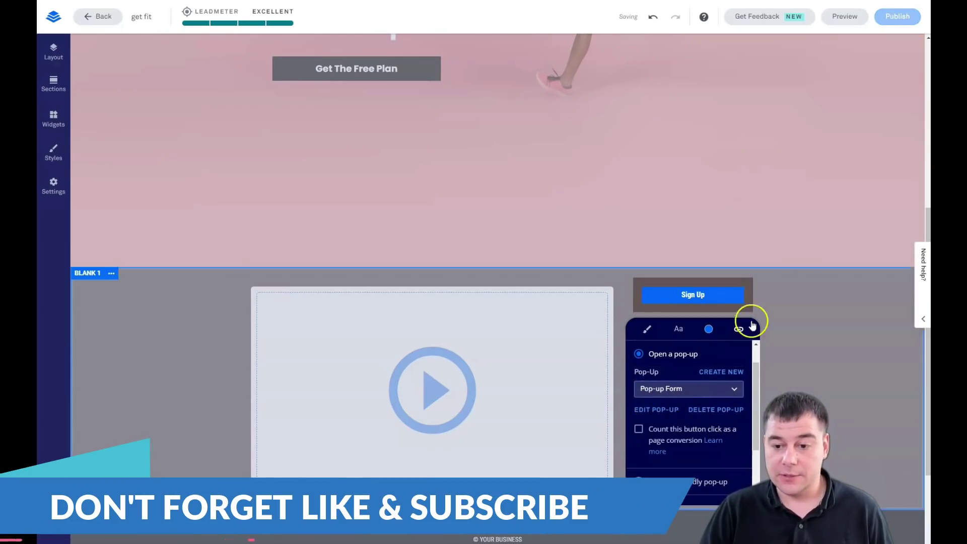
pyautogui.click(795, 335)
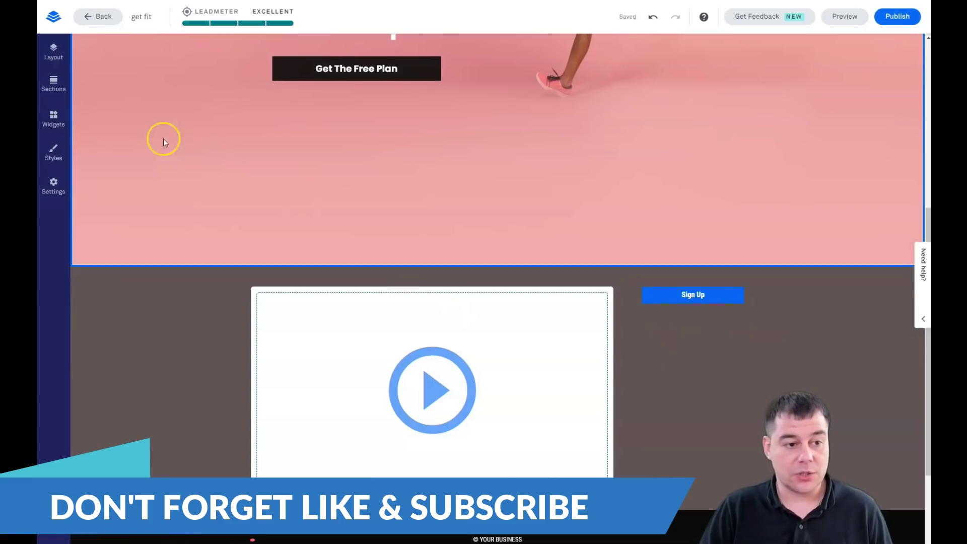
# Insert a Space widget above the Sign Up button and enlarge it until the button aligns with the middle of the video
pyautogui.click(53, 117)
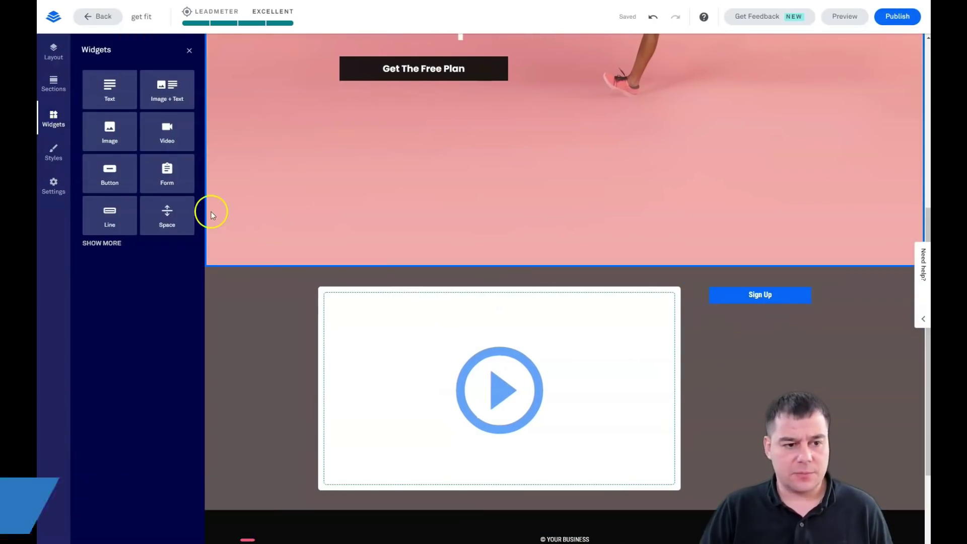
pyautogui.moveTo(167, 215); pyautogui.dragTo(762, 309)
pyautogui.moveTo(759, 349)
pyautogui.mouseDown()
pyautogui.moveTo(759, 378)
pyautogui.moveTo(759, 368)
pyautogui.mouseUp()
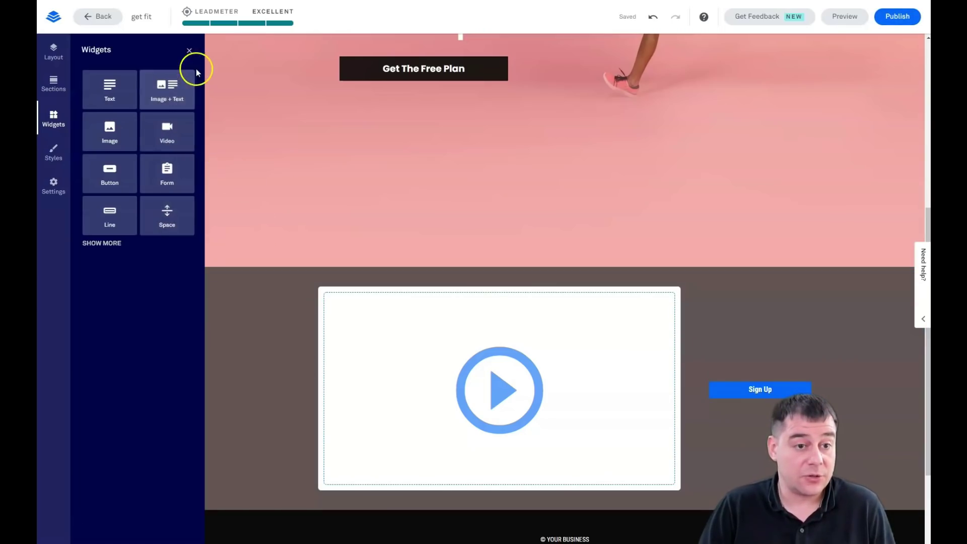
# Examine the page's SEO, search indexing, social, analytics and language settings, and save and close them
pyautogui.click(52, 189)
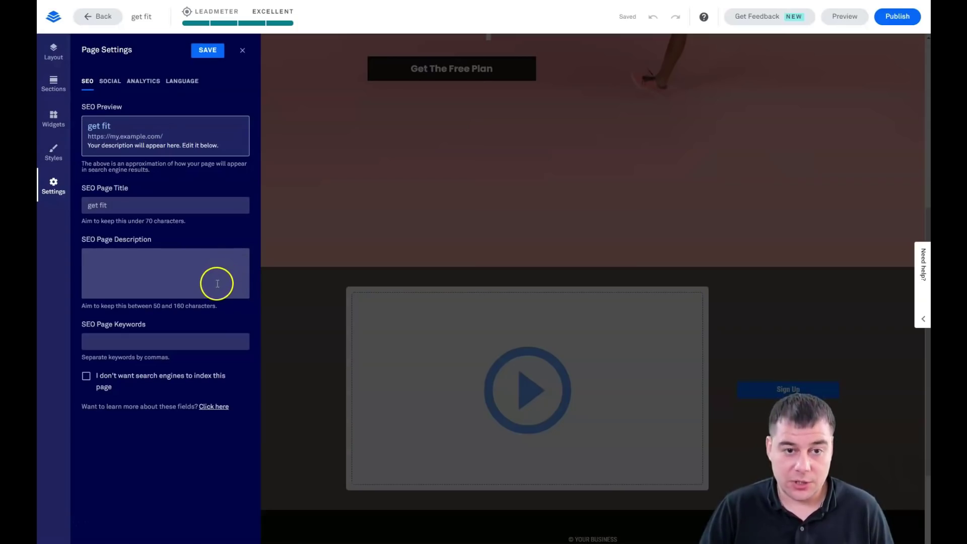
pyautogui.click(87, 379)
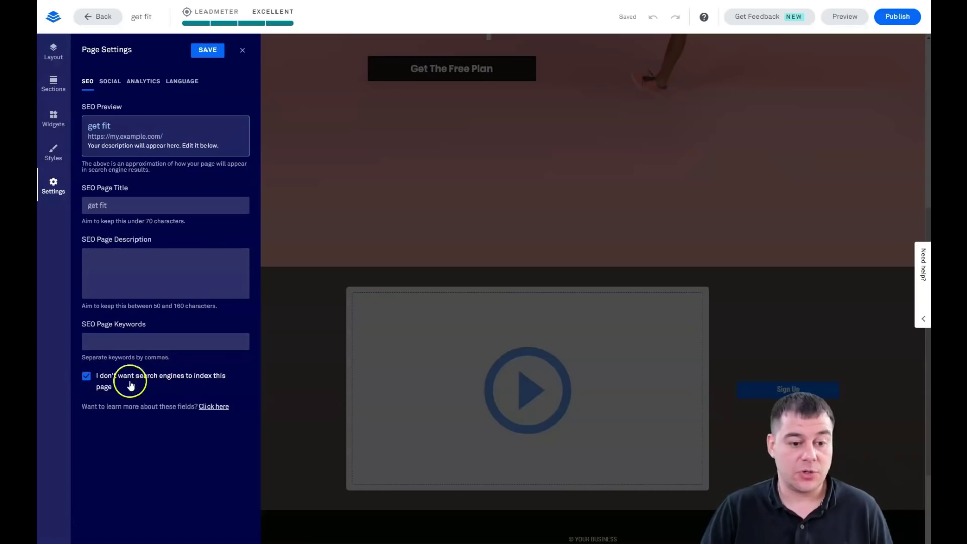
pyautogui.click(86, 378)
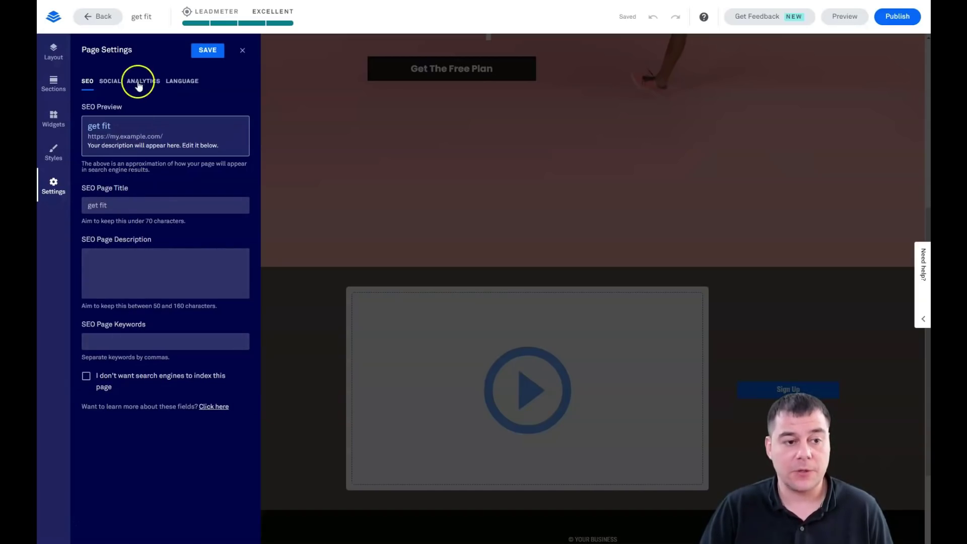
pyautogui.click(108, 86)
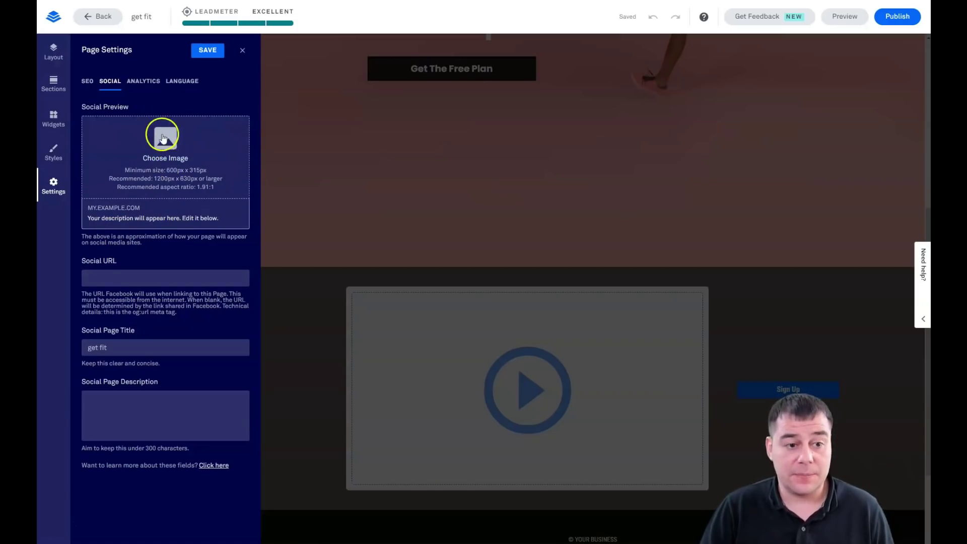
pyautogui.click(143, 82)
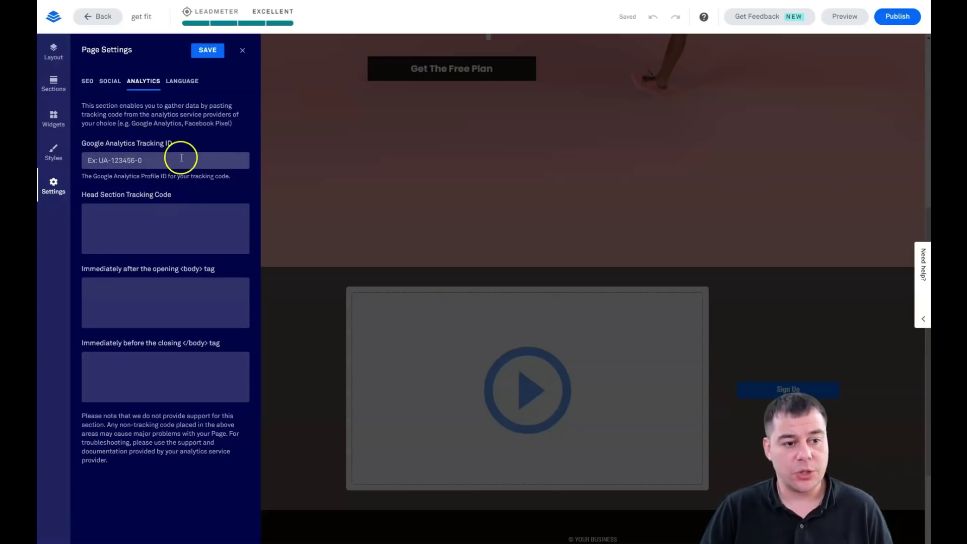
pyautogui.click(184, 80)
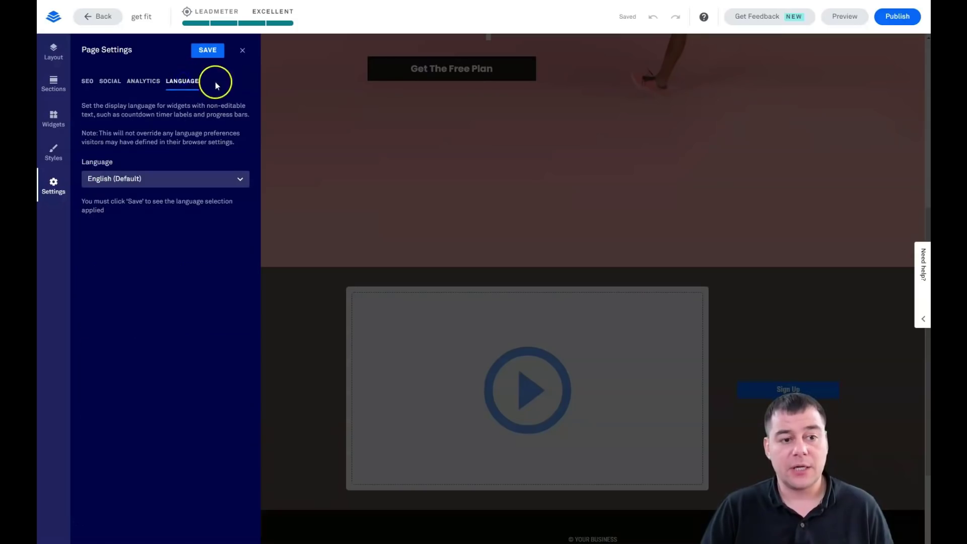
pyautogui.click(242, 51)
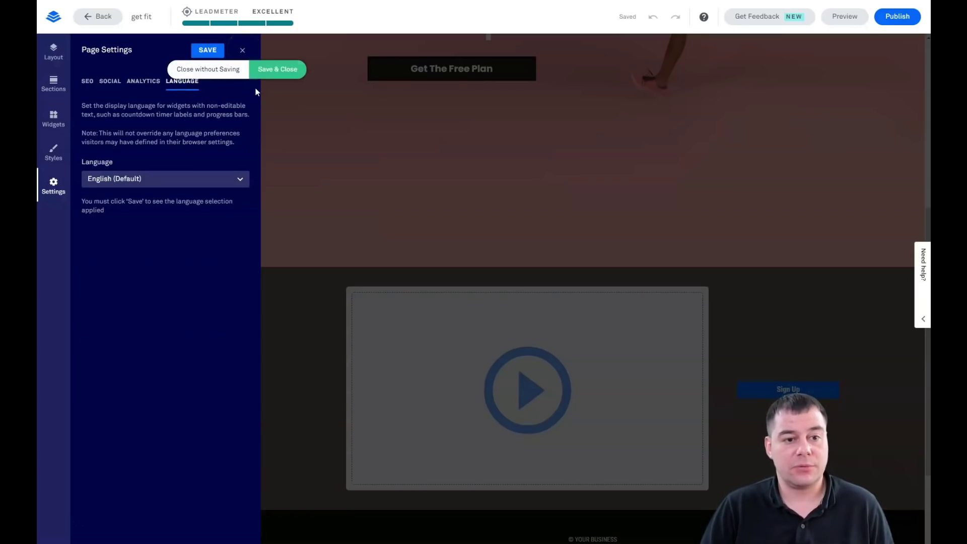
pyautogui.click(270, 69)
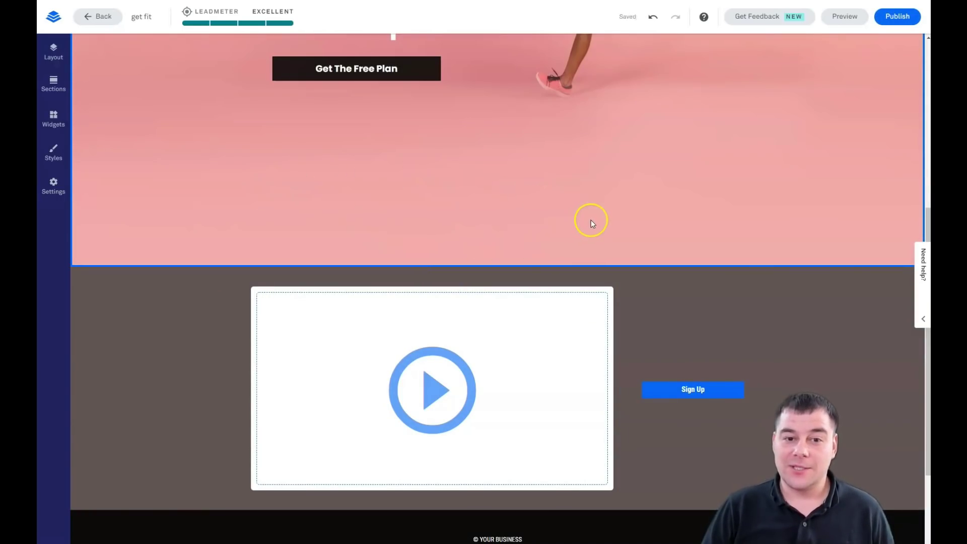
# Replace the hero Body section's background image with the photo of the man in a tank top training on a gym cable machine
pyautogui.scroll(6, 557, 211)
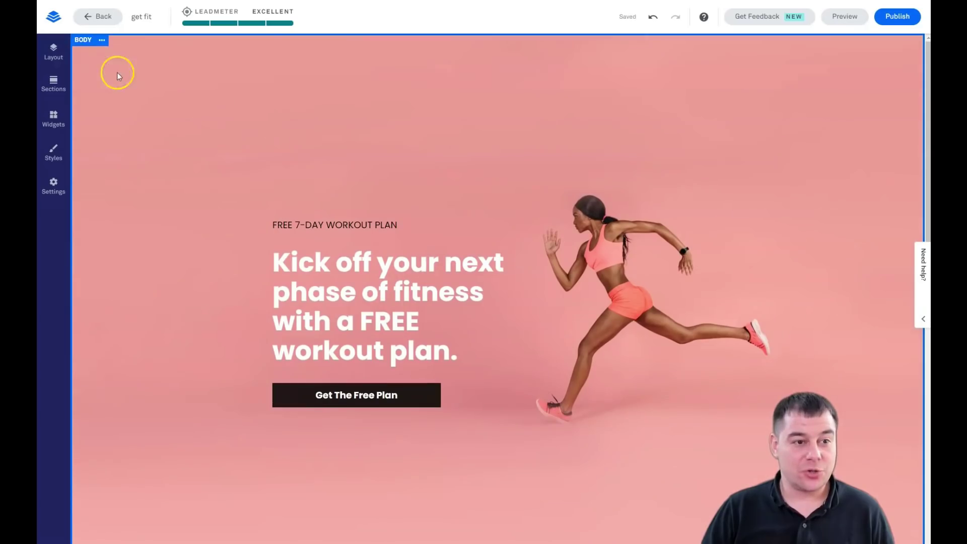
pyautogui.click(102, 39)
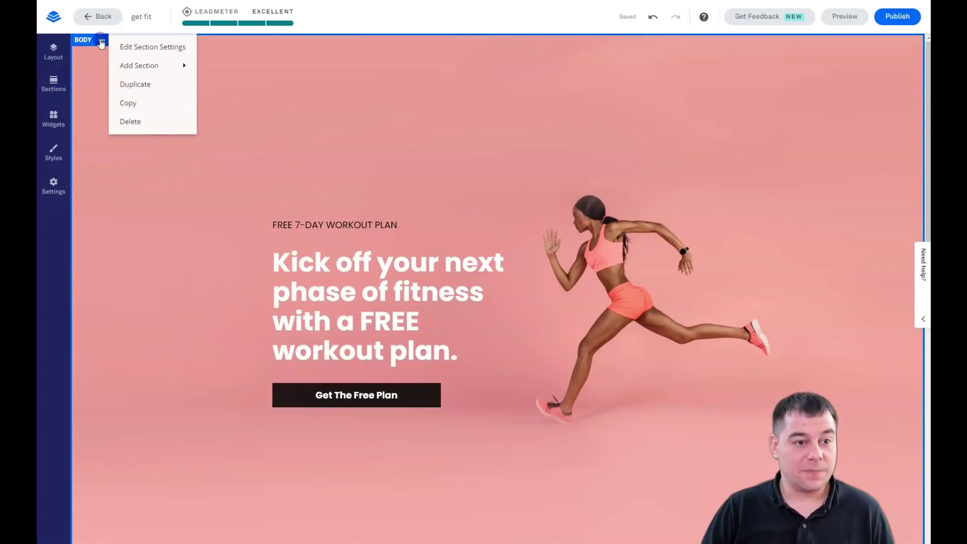
pyautogui.click(148, 52)
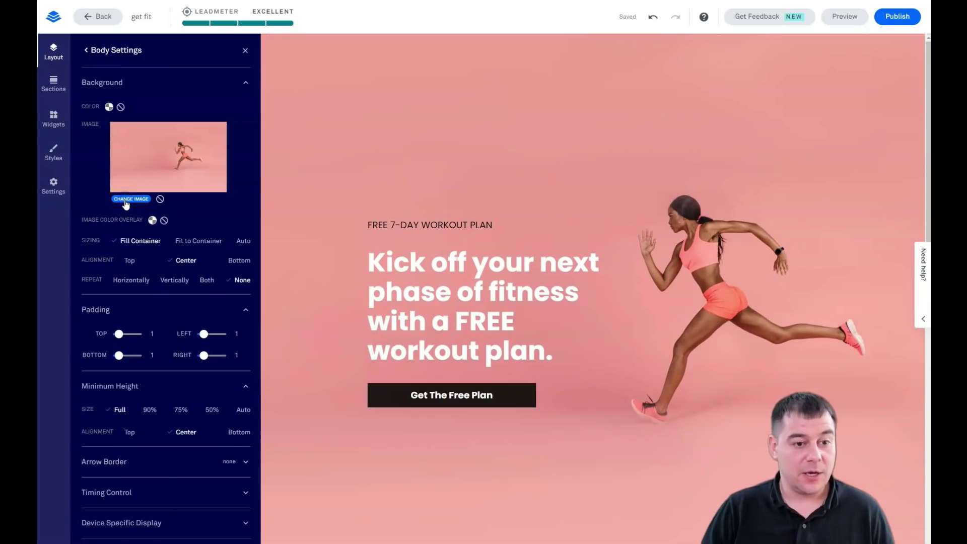
pyautogui.click(126, 200)
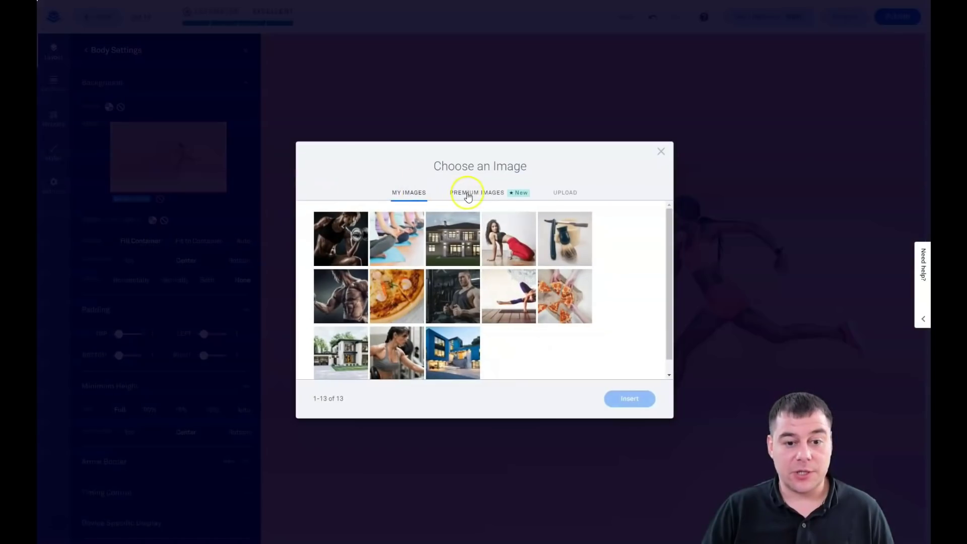
pyautogui.click(467, 194)
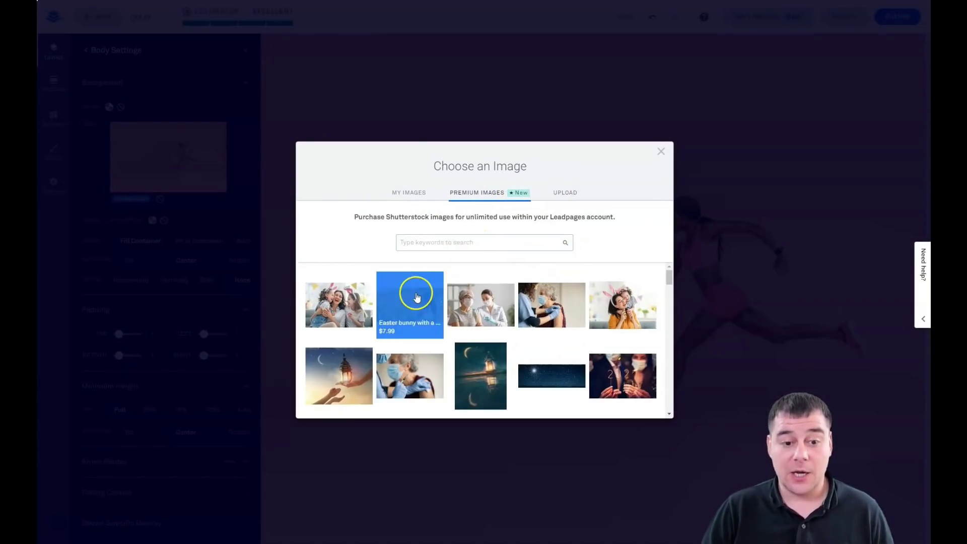
pyautogui.scroll(-5, 416, 297)
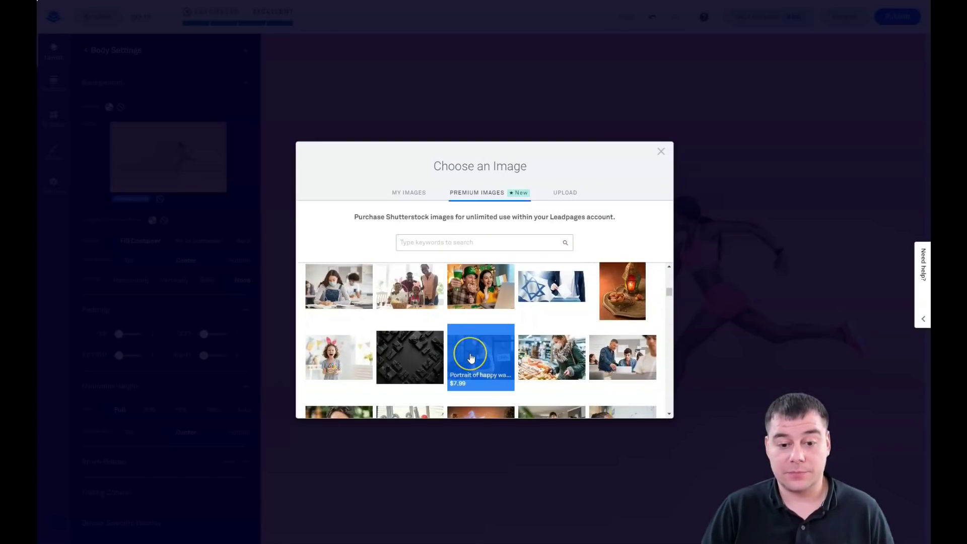
pyautogui.click(562, 193)
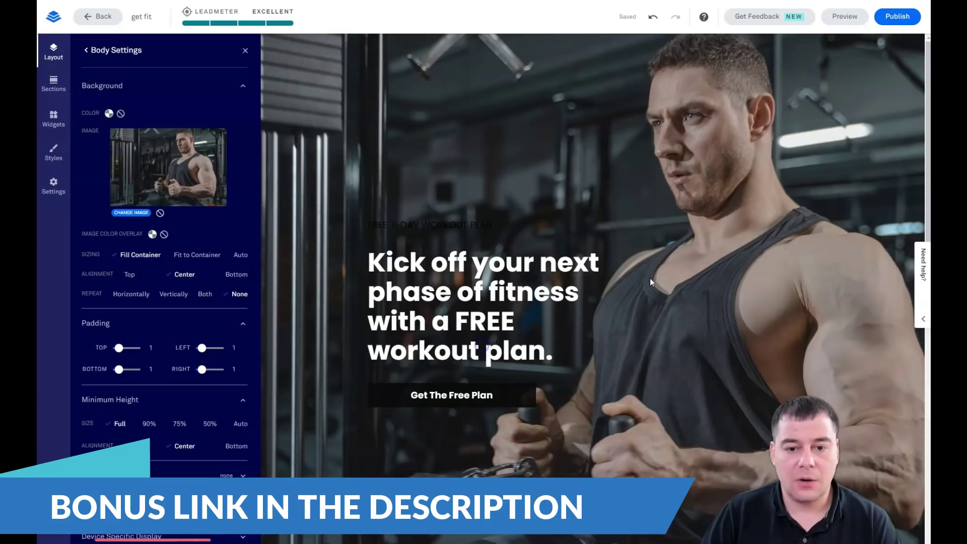
# Change the "FREE 7-DAY WORKOUT PLAN" text color to white
pyautogui.click(434, 235)
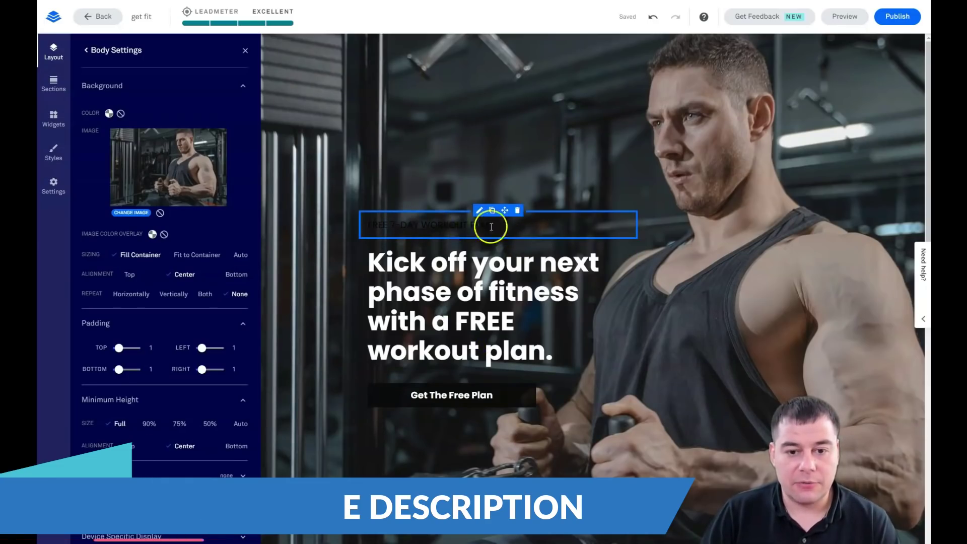
pyautogui.click(522, 225)
pyautogui.moveTo(602, 227); pyautogui.dragTo(333, 228)
pyautogui.click(527, 385)
pyautogui.click(469, 319)
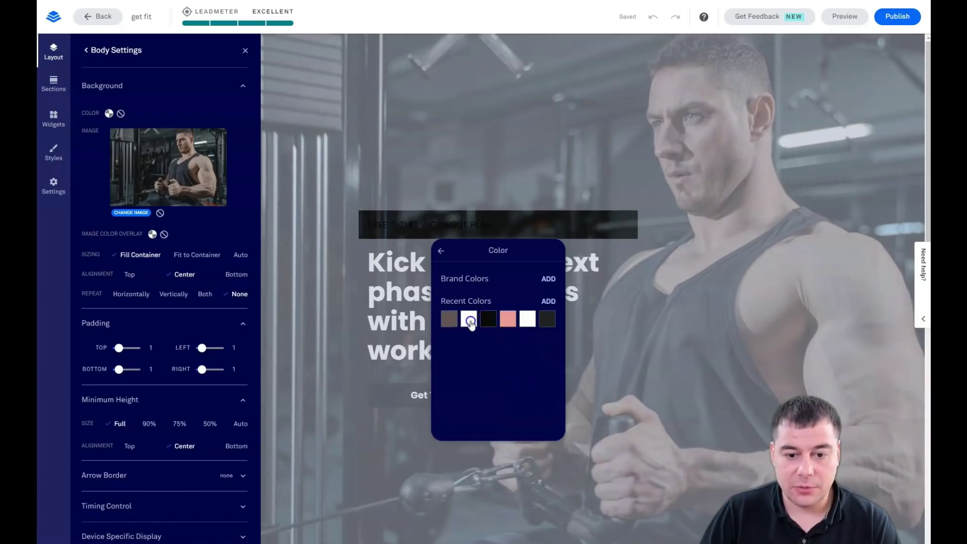
pyautogui.click(548, 185)
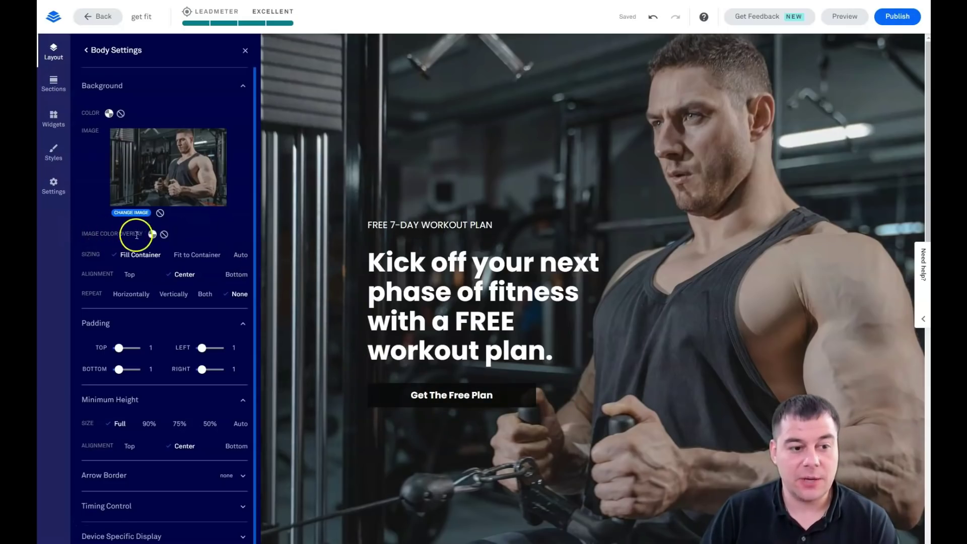
# Apply a custom image color overlay of 565555 at 68 opacity to the Body background and close the section settings
pyautogui.click(152, 235)
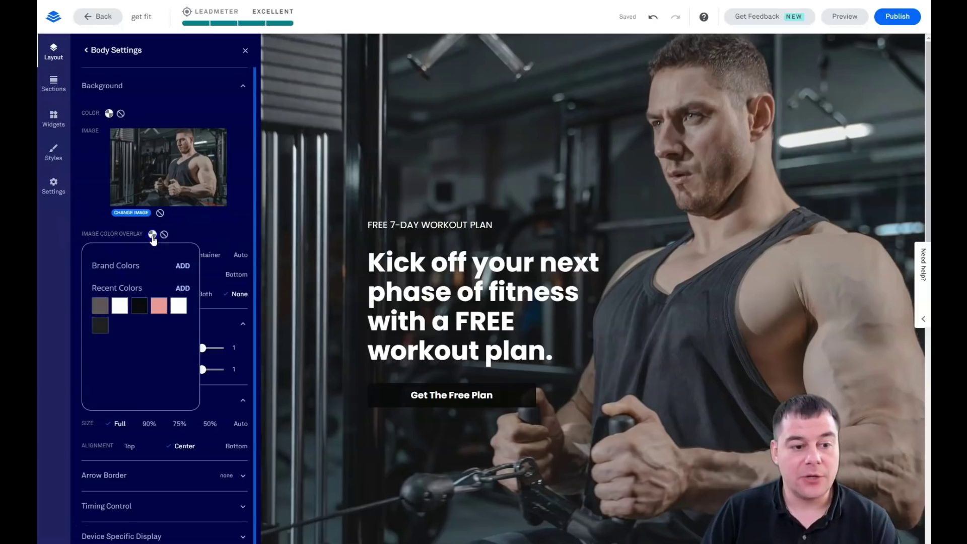
pyautogui.click(182, 287)
pyautogui.click(94, 321)
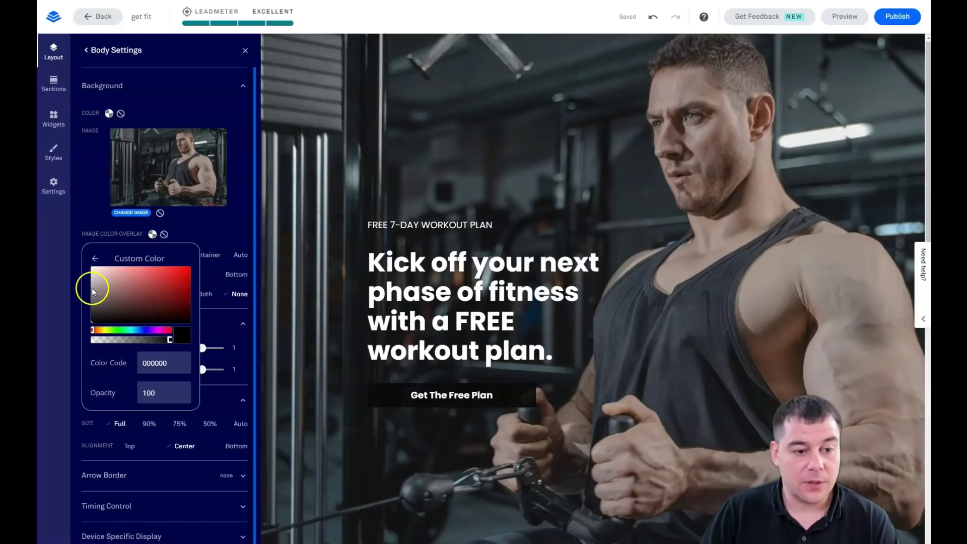
pyautogui.click(92, 304)
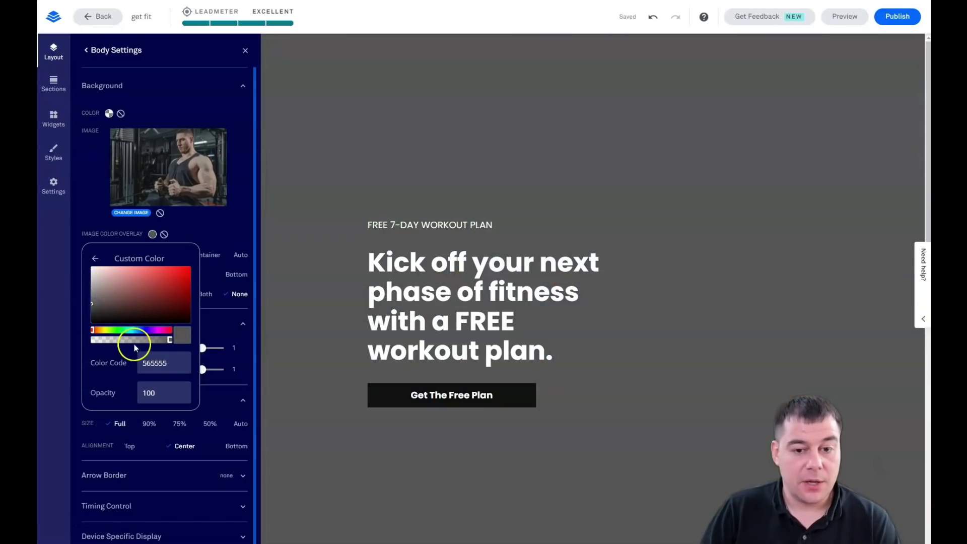
pyautogui.moveTo(169, 341); pyautogui.dragTo(147, 342)
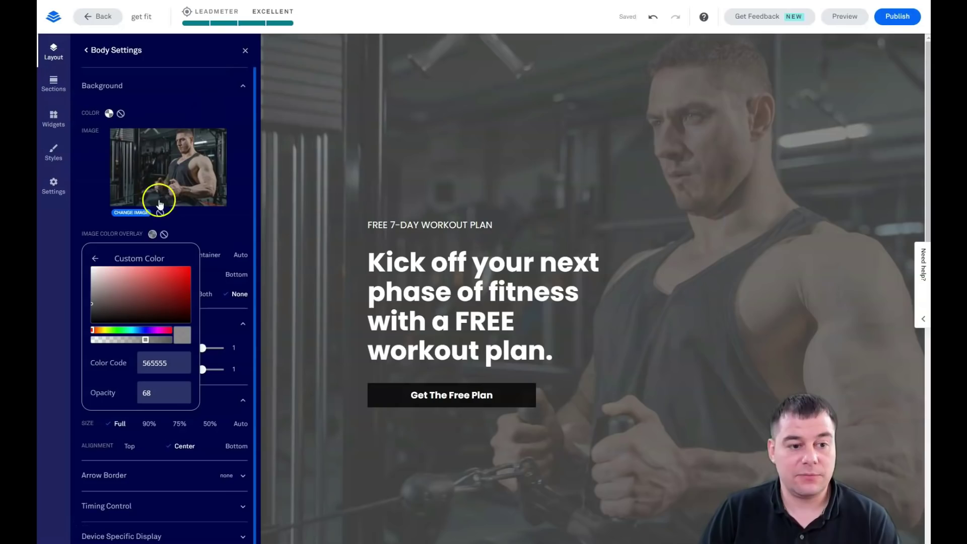
pyautogui.click(245, 50)
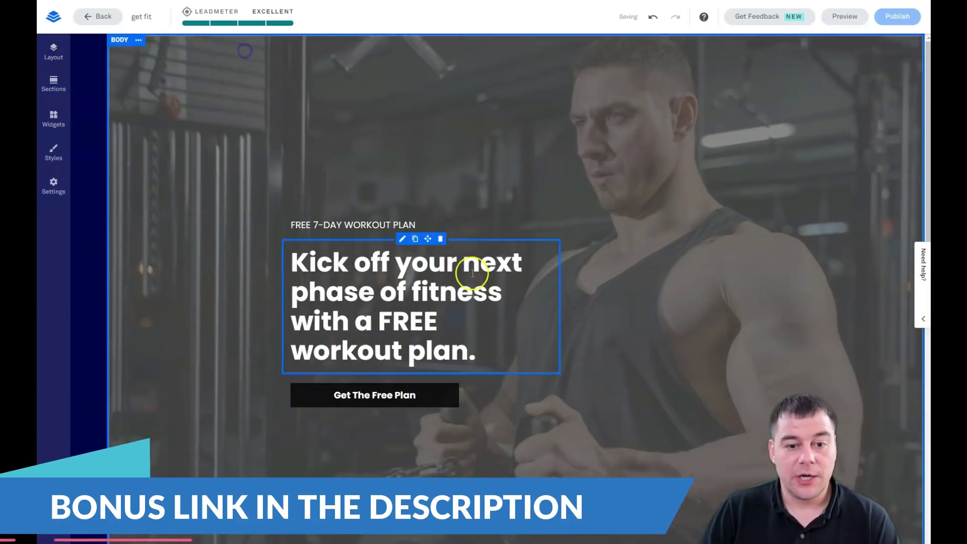
pyautogui.scroll(-4, 594, 273)
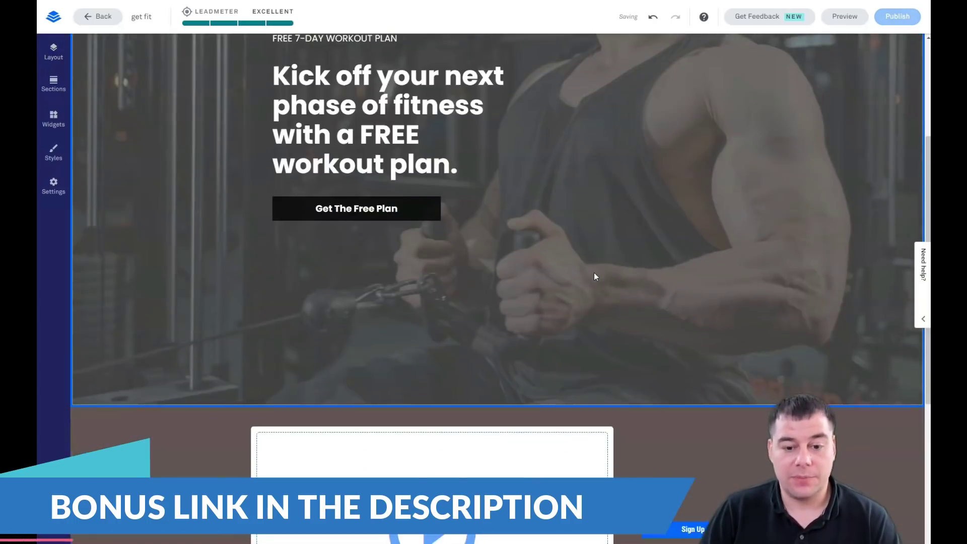
pyautogui.scroll(-6, 594, 273)
pyautogui.click(580, 269)
pyautogui.scroll(6, 581, 274)
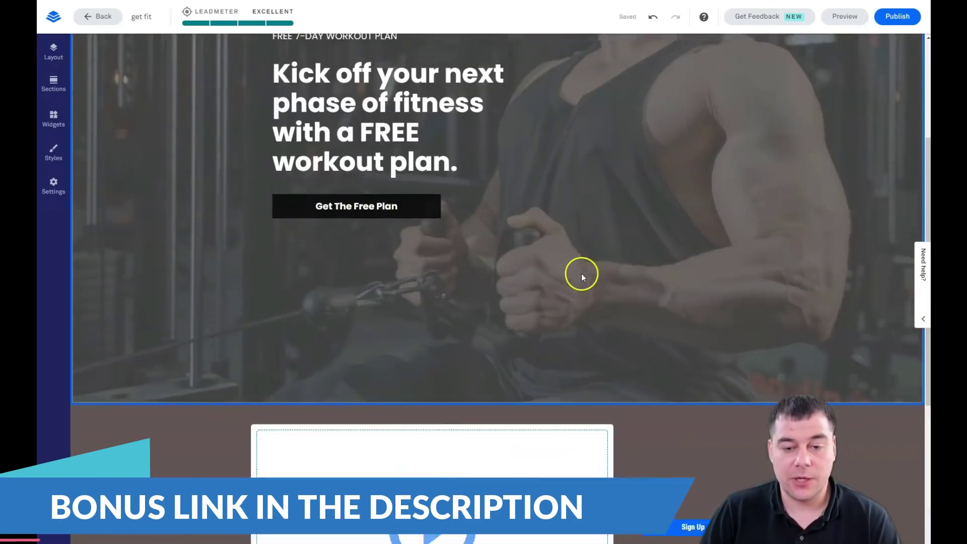
pyautogui.scroll(4, 581, 275)
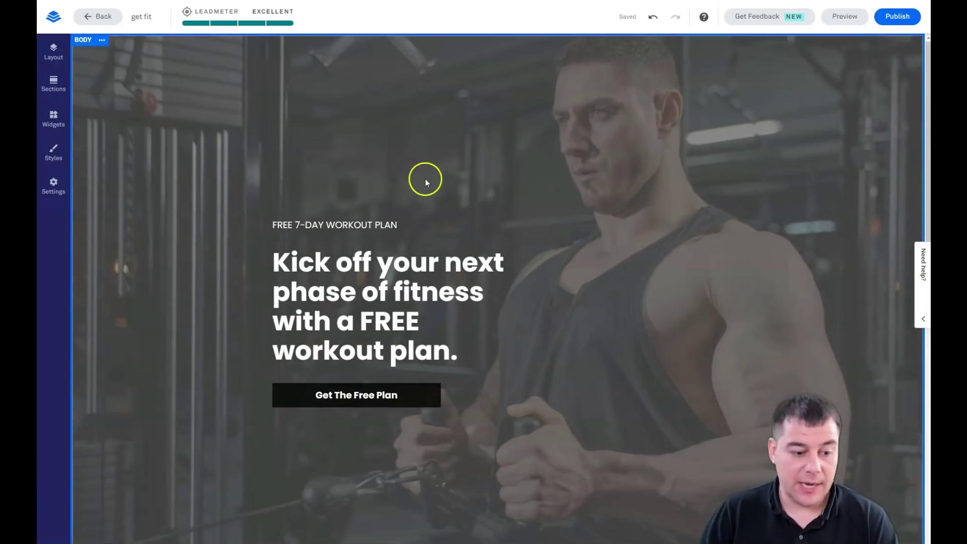
pyautogui.click(706, 217)
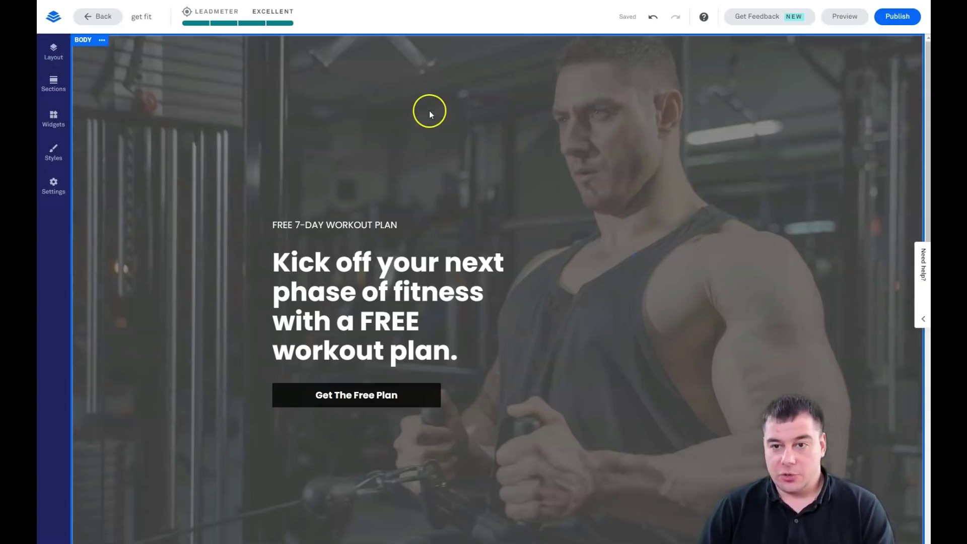